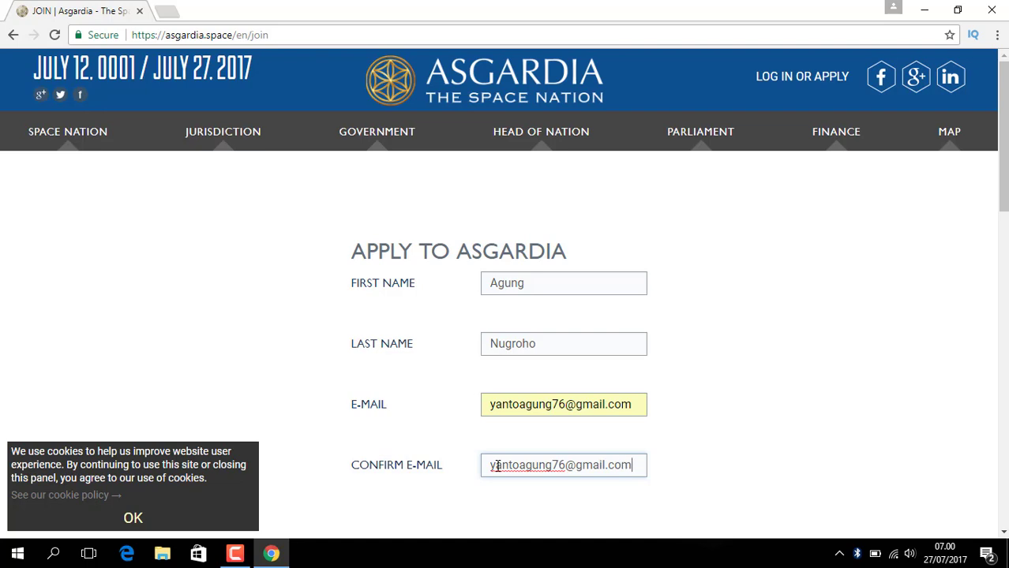
# - Scroll down the application form to bring the country selector into view
pyautogui.scroll(-5, 1006, 312)
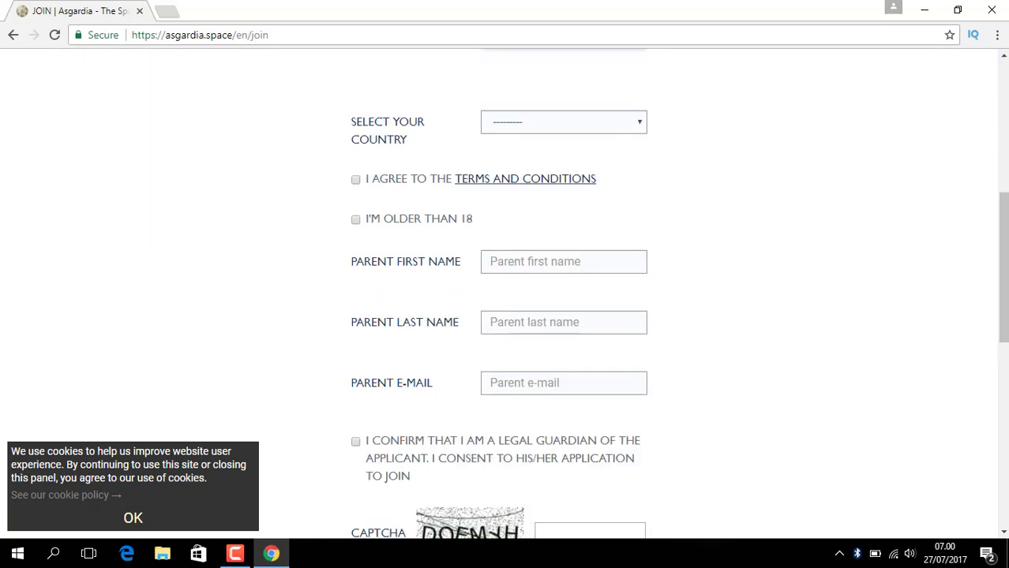
pyautogui.moveTo(1005, 311); pyautogui.dragTo(1005, 277)
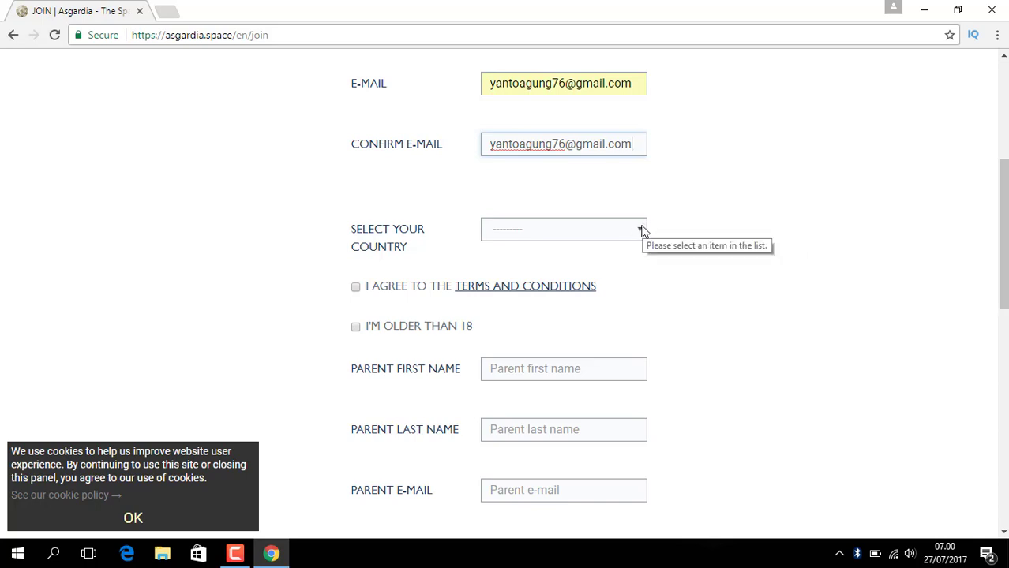
# - Choose Indonesia (ID) as the country
pyautogui.click(635, 233)
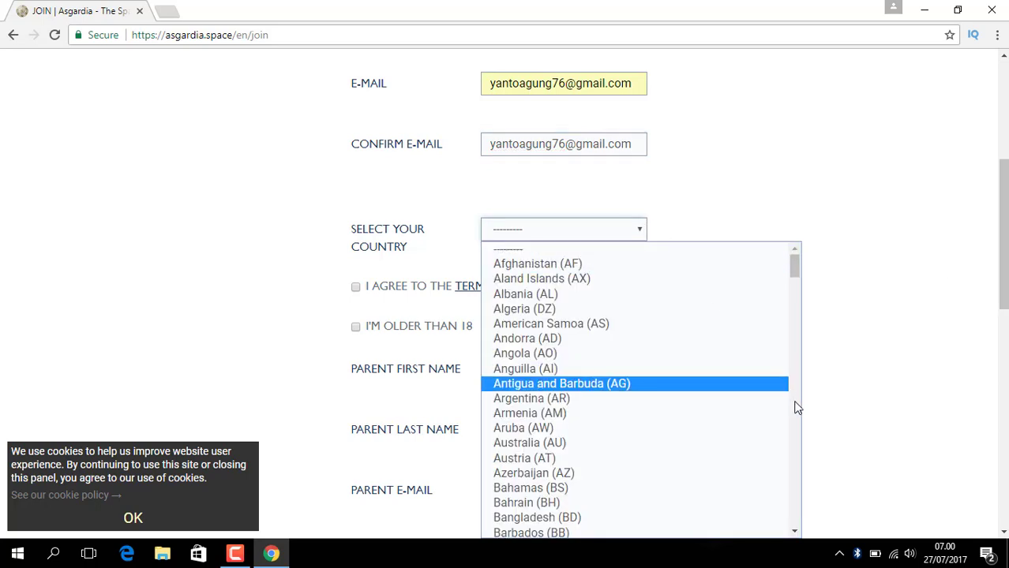
pyautogui.scroll(-3, 795, 407)
pyautogui.scroll(-3, 796, 407)
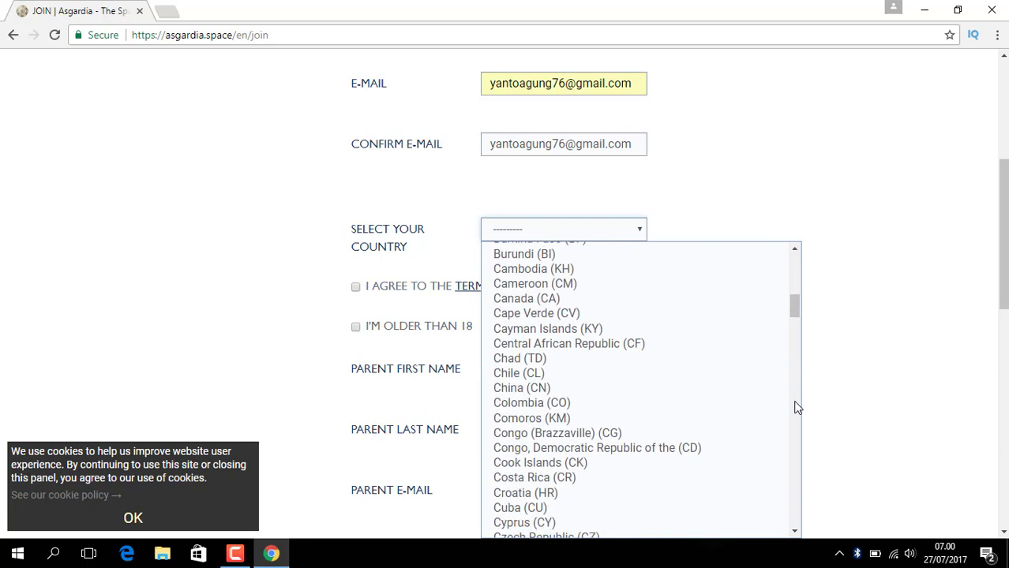
pyautogui.scroll(-6, 797, 407)
pyautogui.scroll(-3, 795, 408)
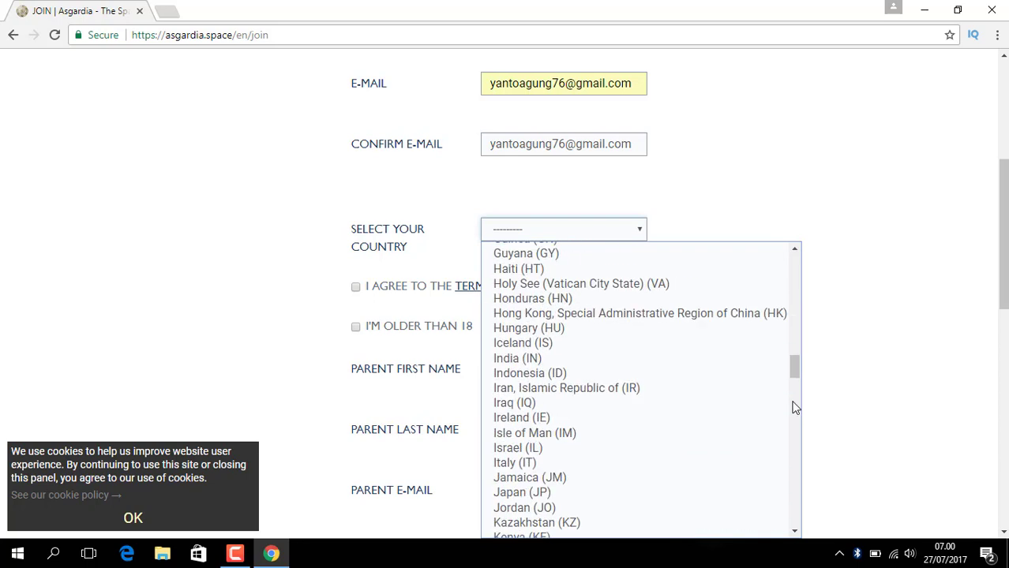
pyautogui.click(532, 374)
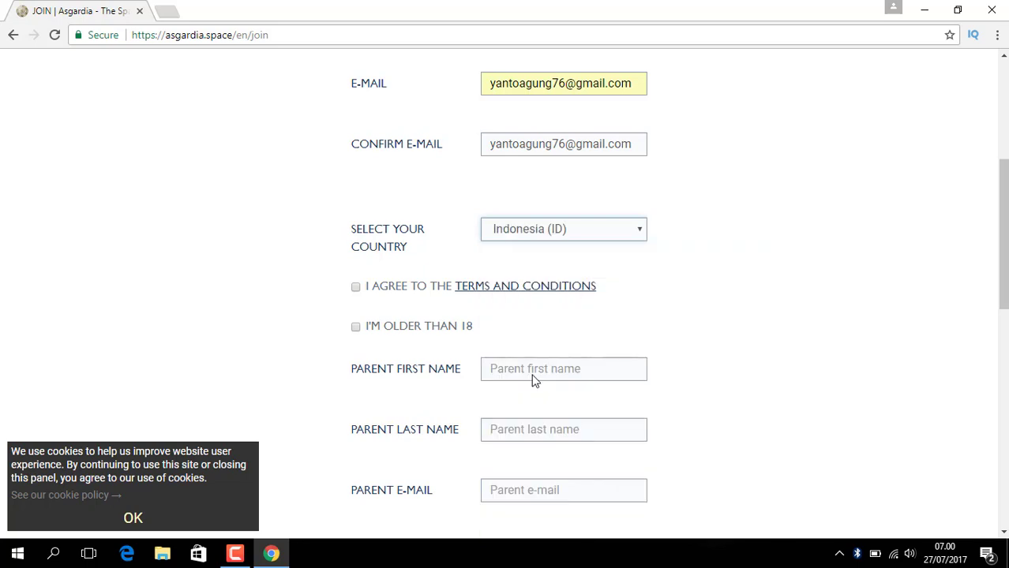
# - Tick the terms-and-conditions and the over-18 confirmation checkboxes
pyautogui.click(353, 287)
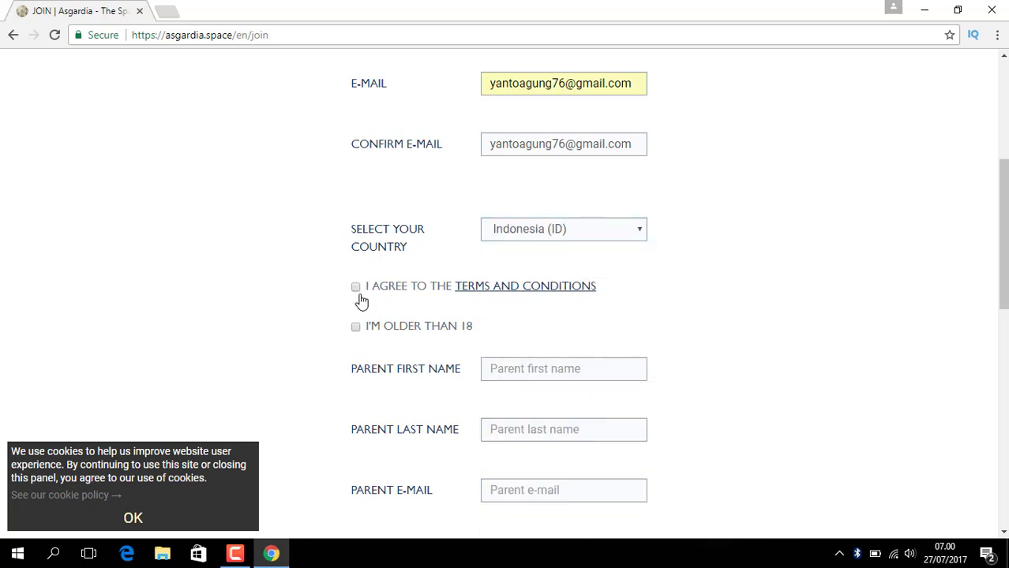
pyautogui.click(359, 293)
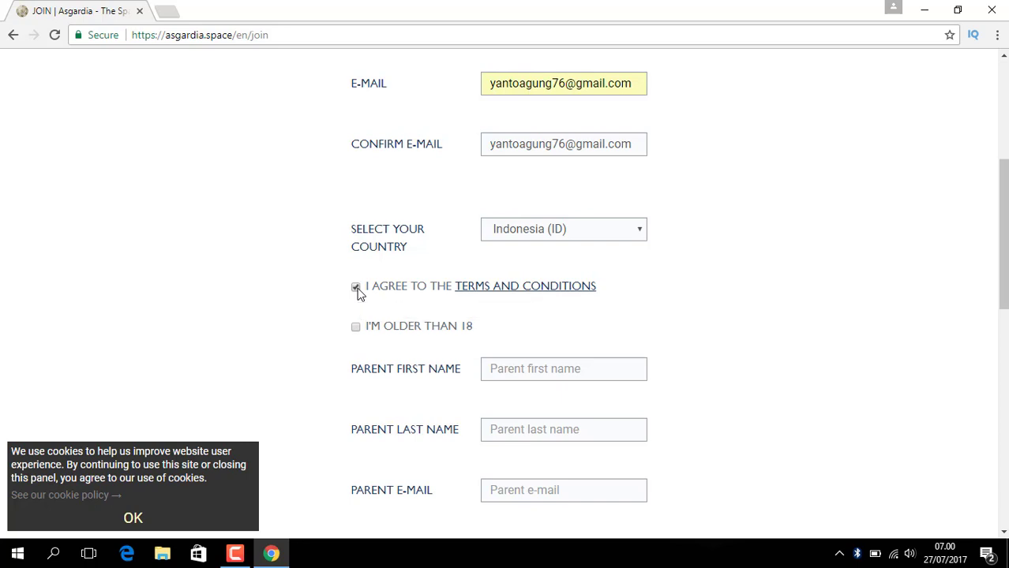
pyautogui.click(356, 335)
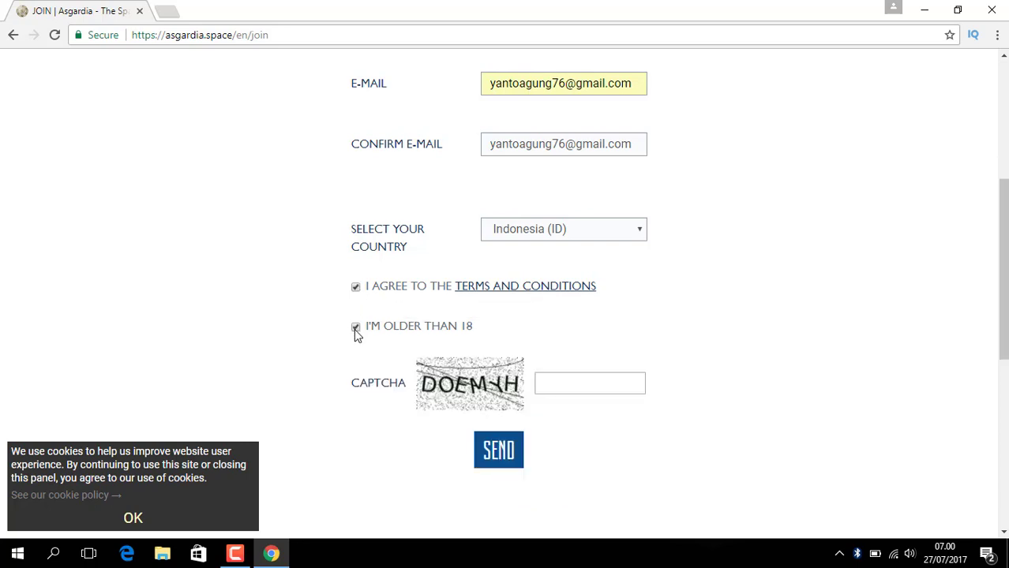
pyautogui.scroll(-5, 829, 405)
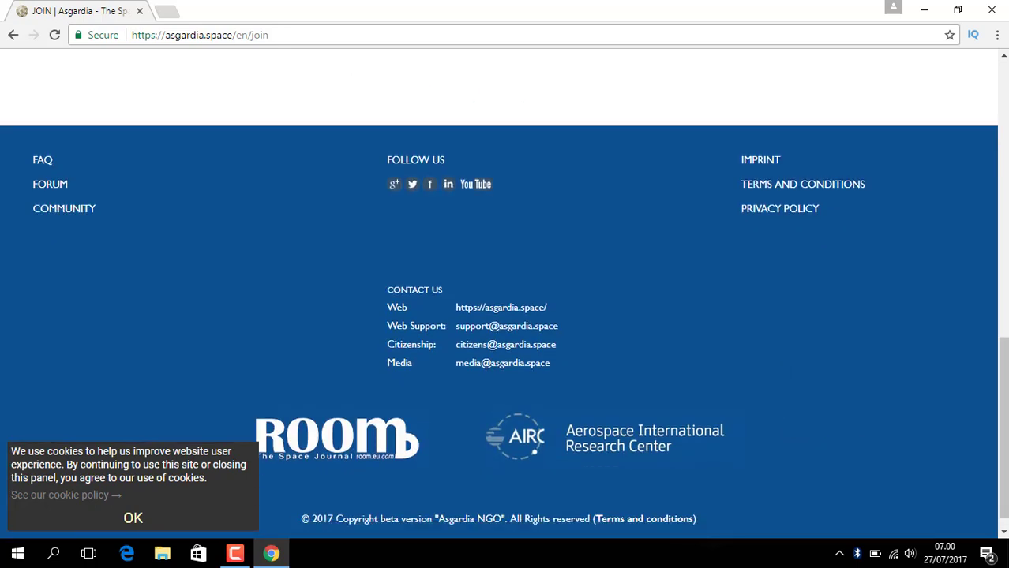
pyautogui.scroll(5, 981, 318)
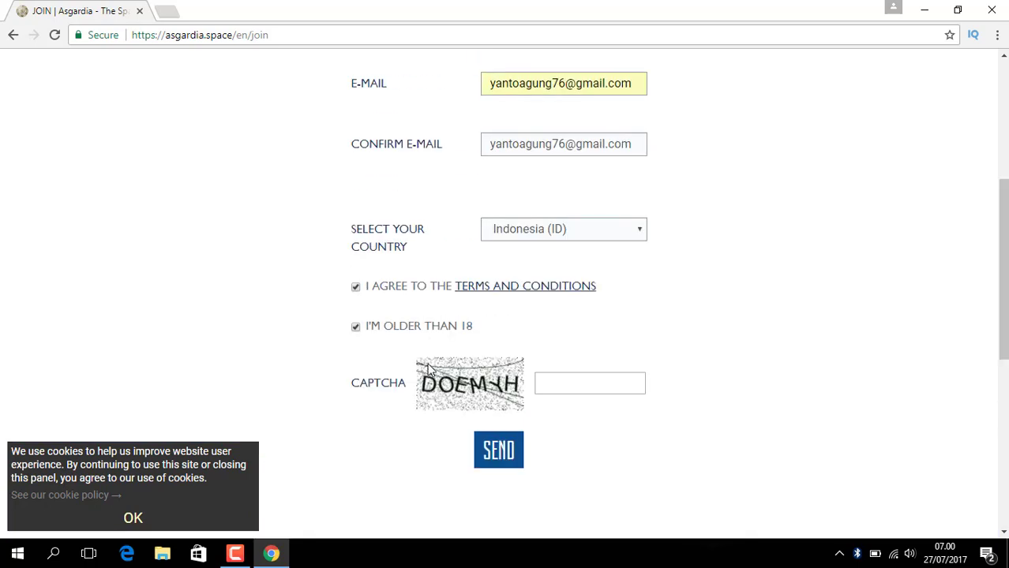
pyautogui.click(355, 327)
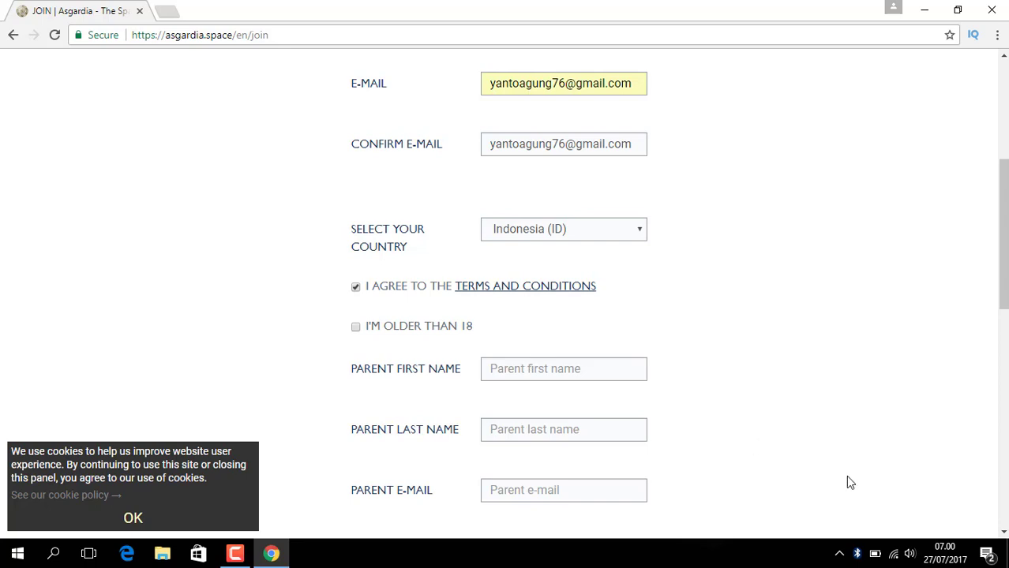
pyautogui.scroll(-5, 845, 475)
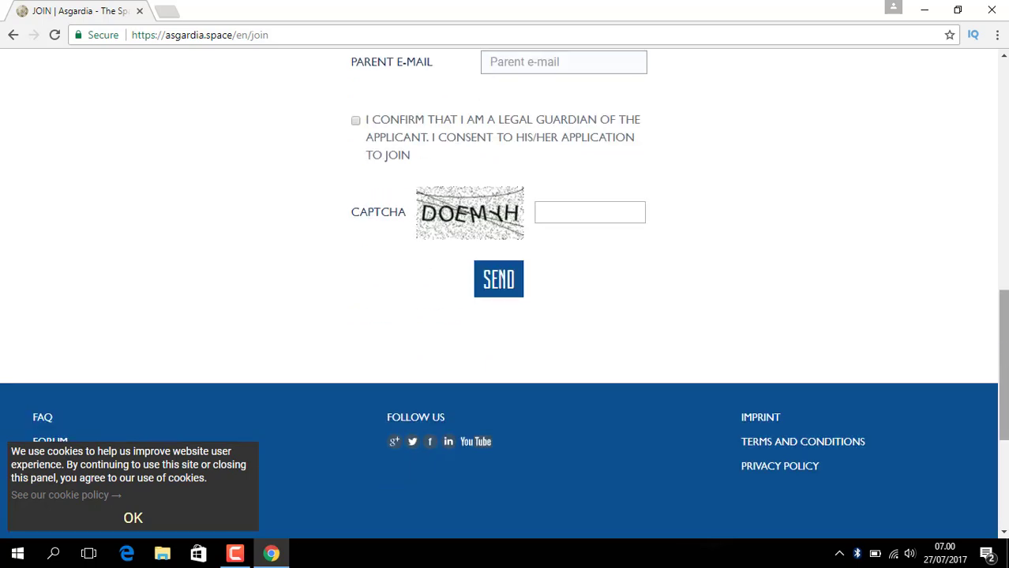
pyautogui.scroll(5, 491, 347)
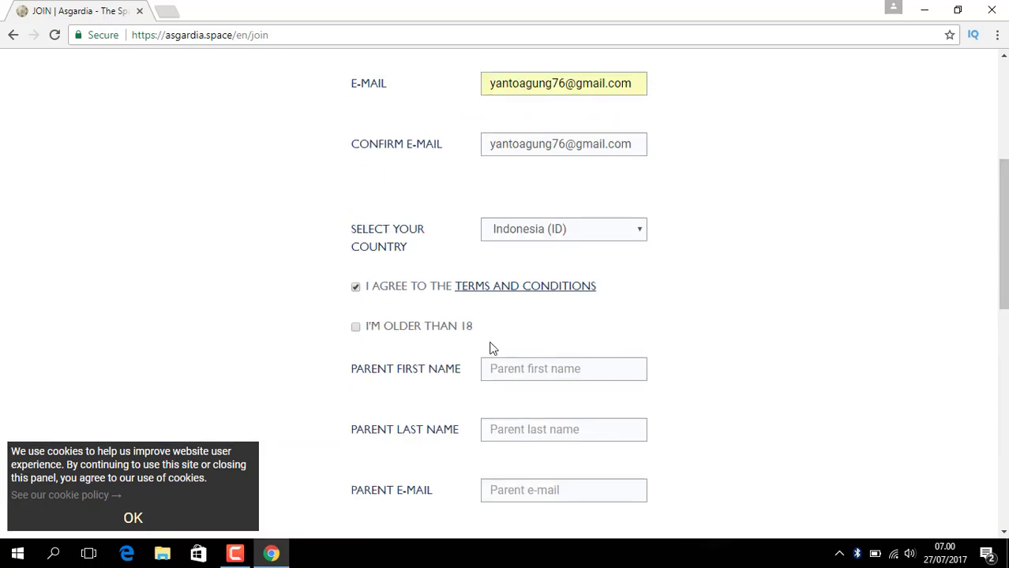
pyautogui.click(353, 329)
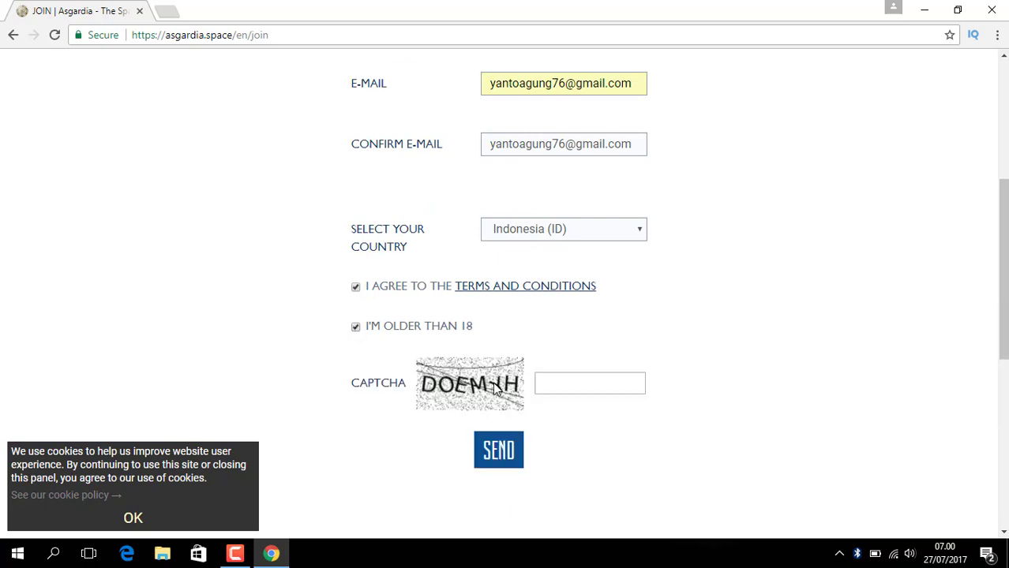
# - Enter the CAPTCHA answer and send the application
pyautogui.click(556, 384)
pyautogui.write('DO')
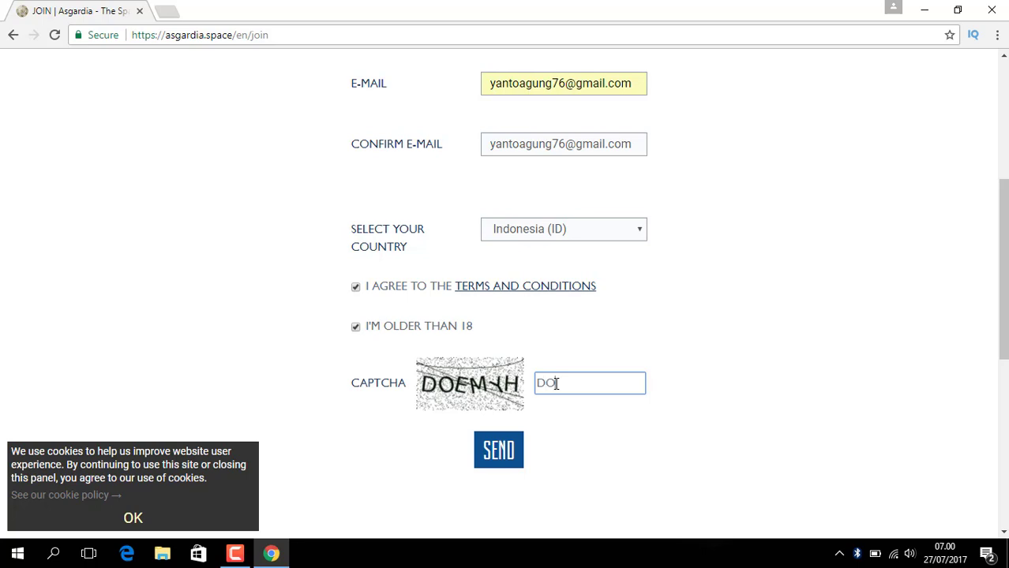
pyautogui.write('ENYH')
pyautogui.press('BackSpace')
pyautogui.press('BackSpace')
pyautogui.press('BackSpace')
pyautogui.write('MYH')
pyautogui.click(509, 456)
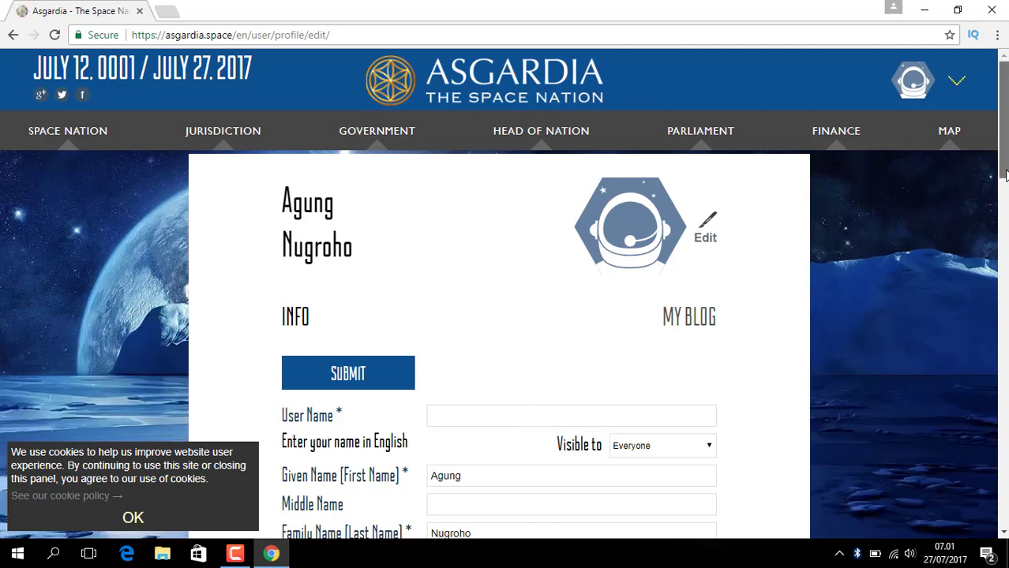
# - Scroll the loaded profile edit page down to the User Name and name fields
pyautogui.moveTo(1005, 175); pyautogui.dragTo(1005, 237)
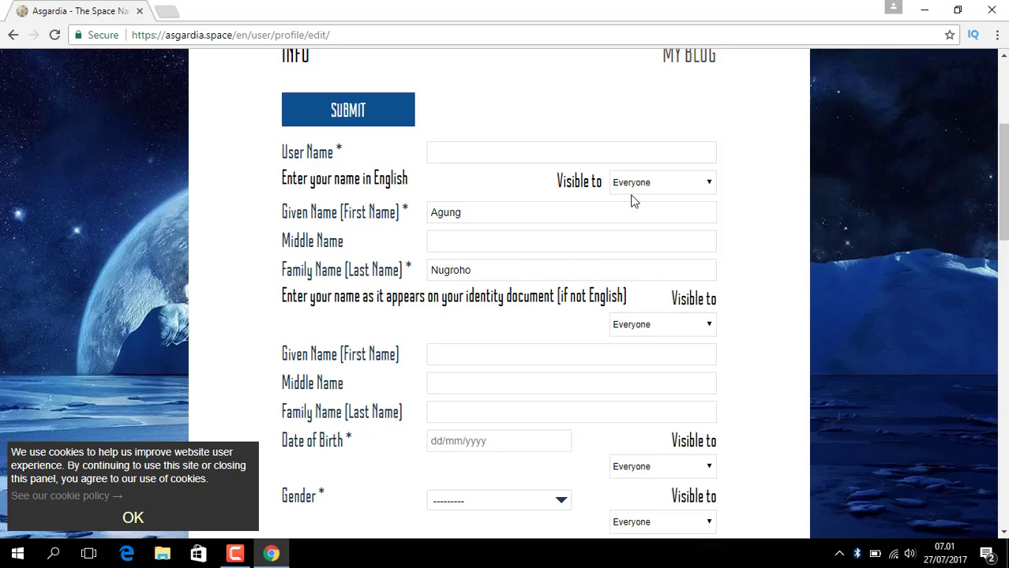
# - Set the User Name to AGUNG
pyautogui.click(479, 150)
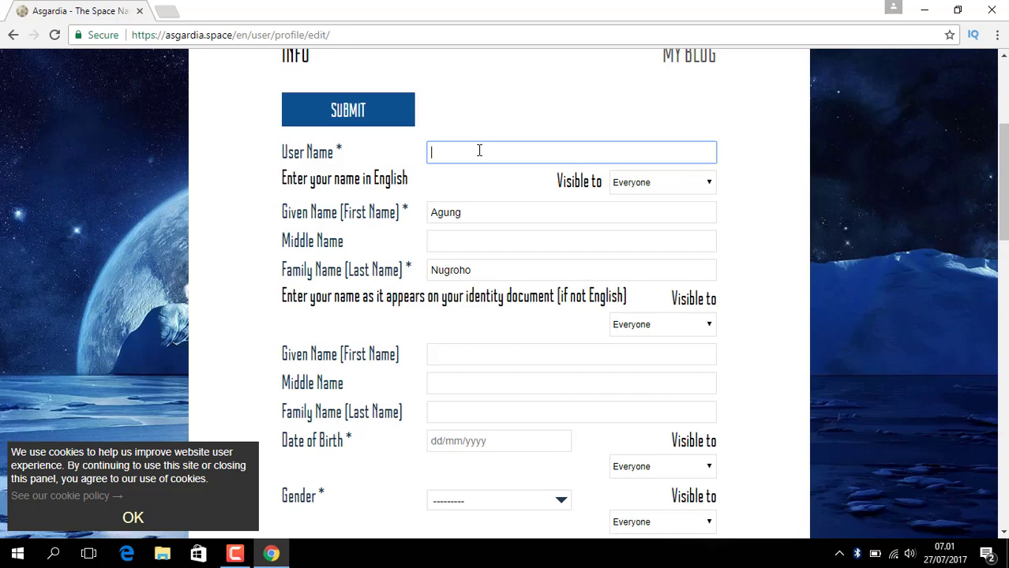
pyautogui.write('a')
pyautogui.press('BackSpace')
pyautogui.moveTo(1004, 223); pyautogui.dragTo(1006, 248)
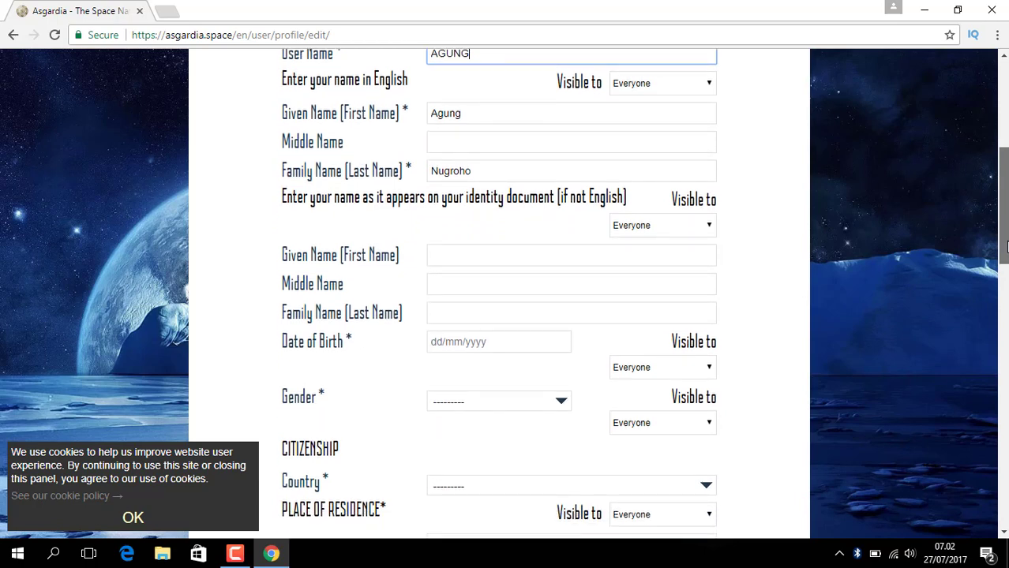
pyautogui.click(484, 261)
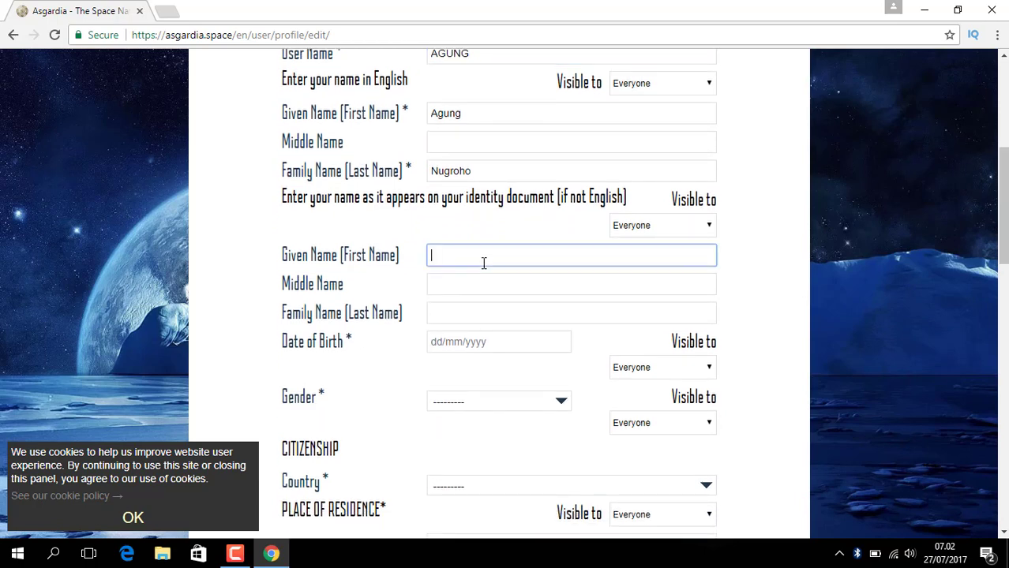
pyautogui.write('a')
pyautogui.press('BackSpace')
pyautogui.click(457, 285)
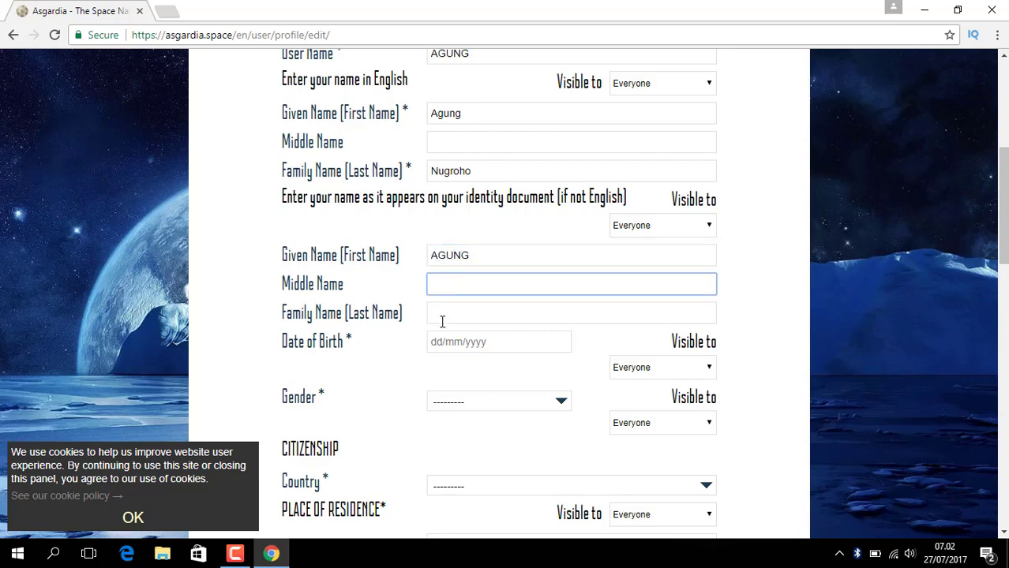
pyautogui.click(446, 314)
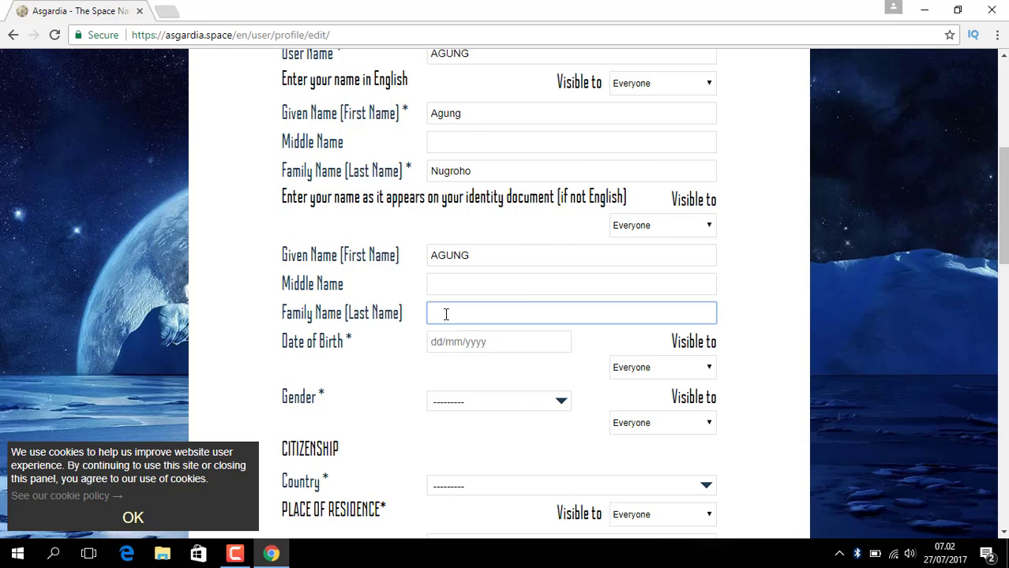
pyautogui.click(516, 341)
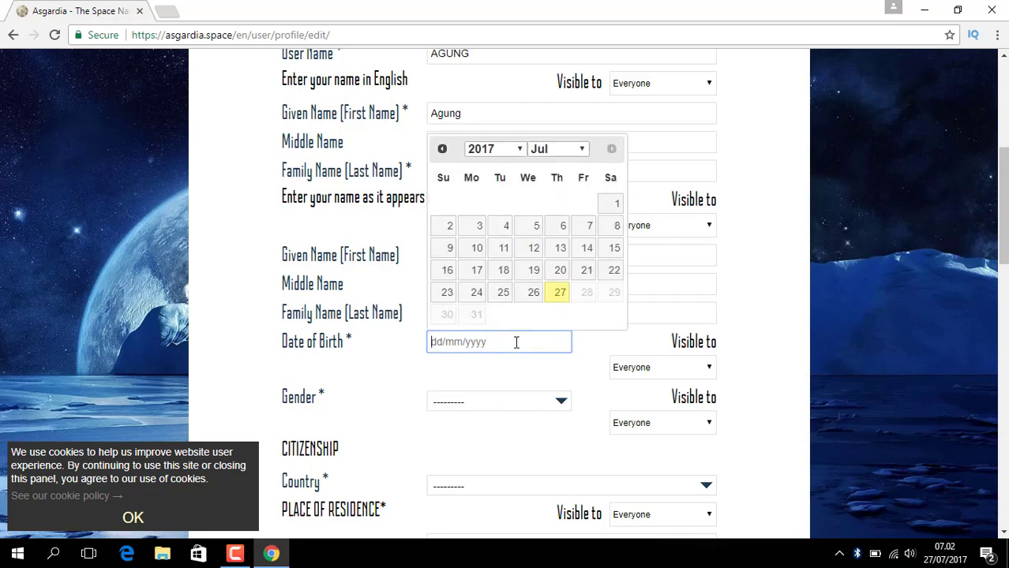
pyautogui.click(521, 157)
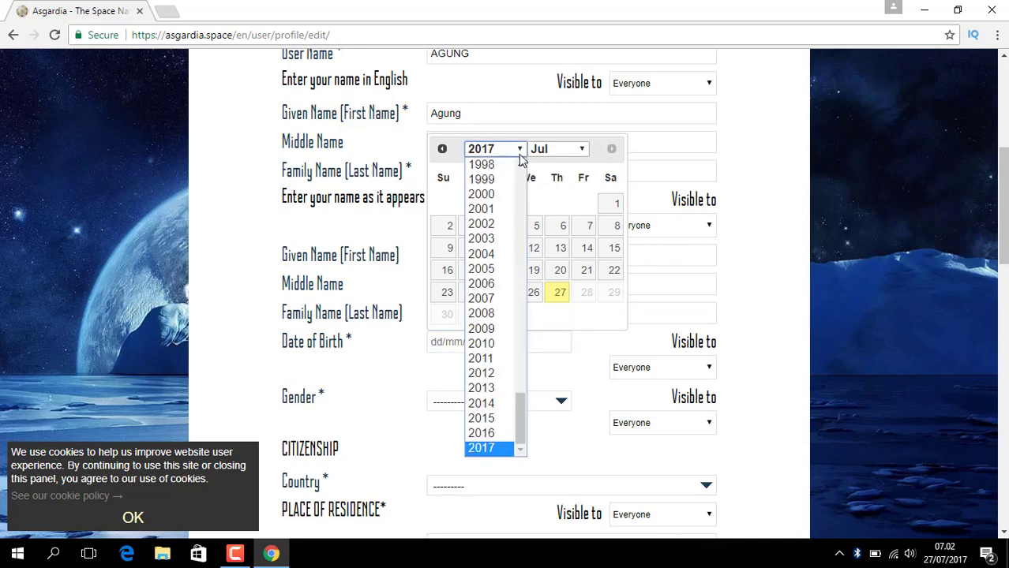
pyautogui.scroll(5, 519, 251)
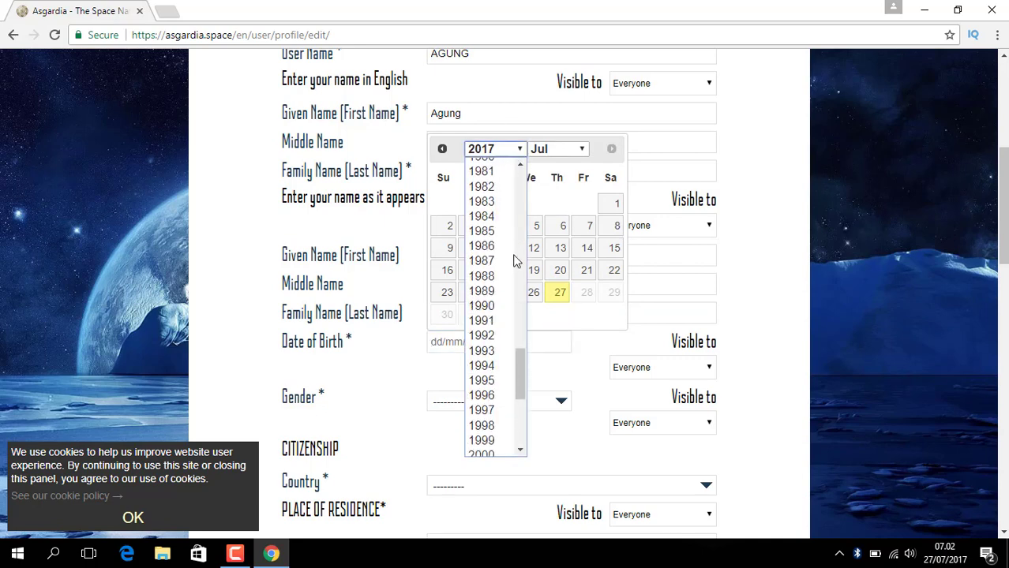
pyautogui.click(481, 336)
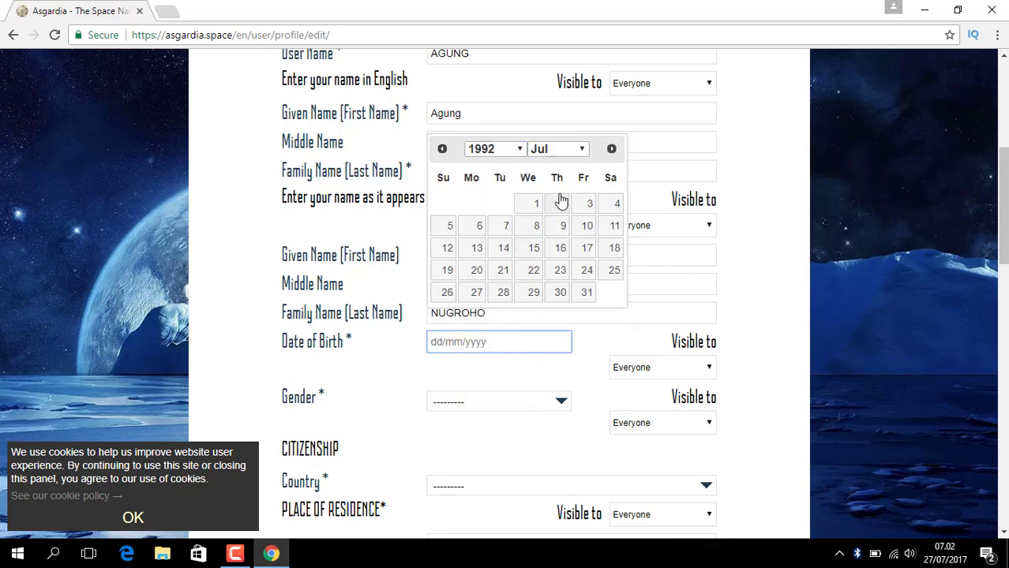
pyautogui.click(581, 153)
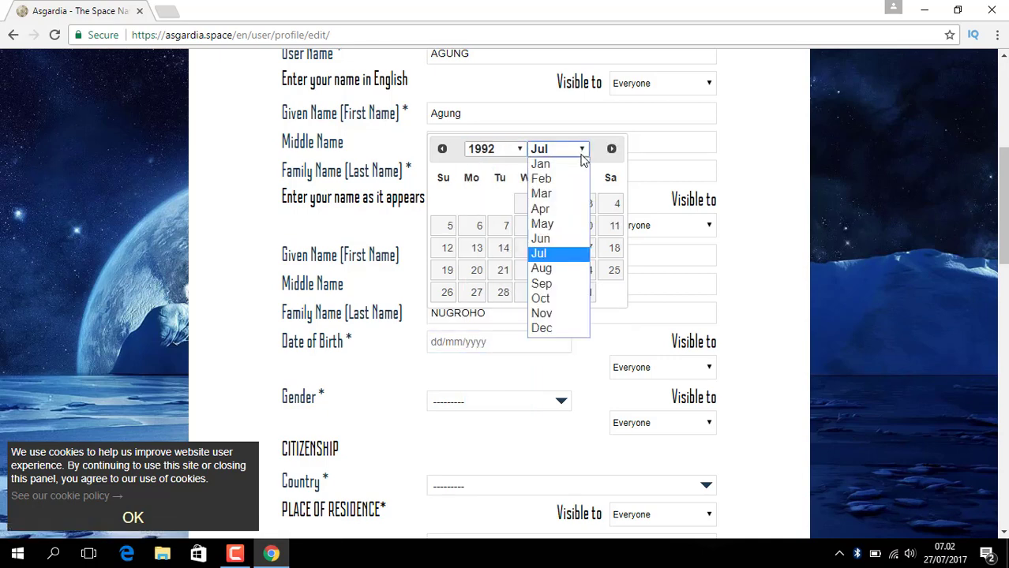
pyautogui.click(542, 269)
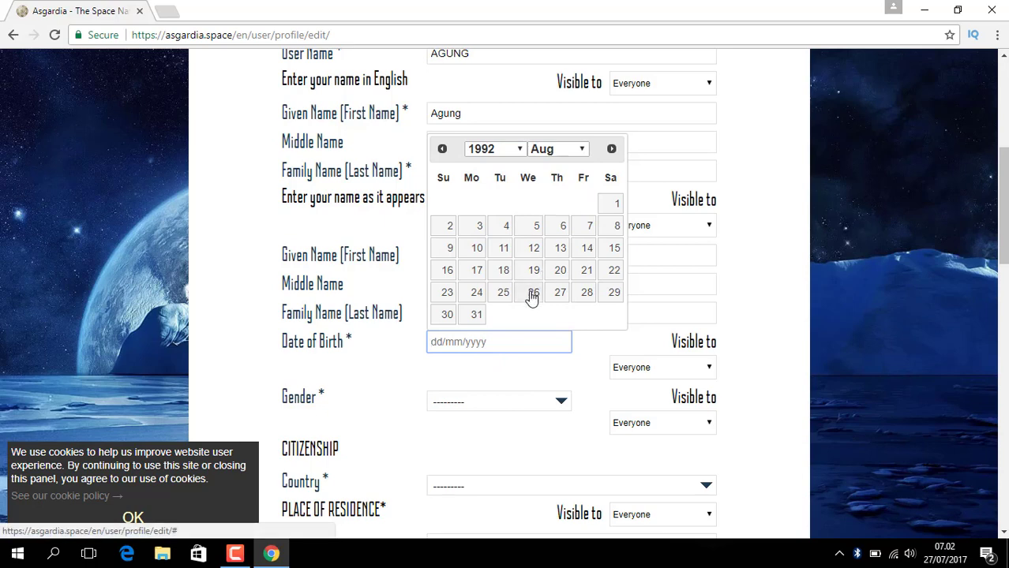
pyautogui.click(583, 295)
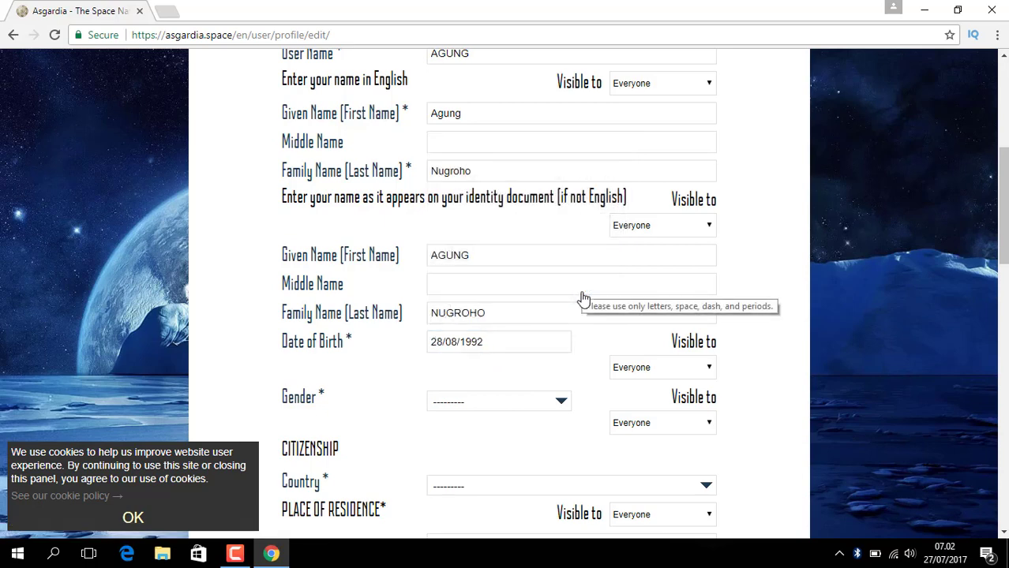
pyautogui.click(557, 408)
pyautogui.click(488, 447)
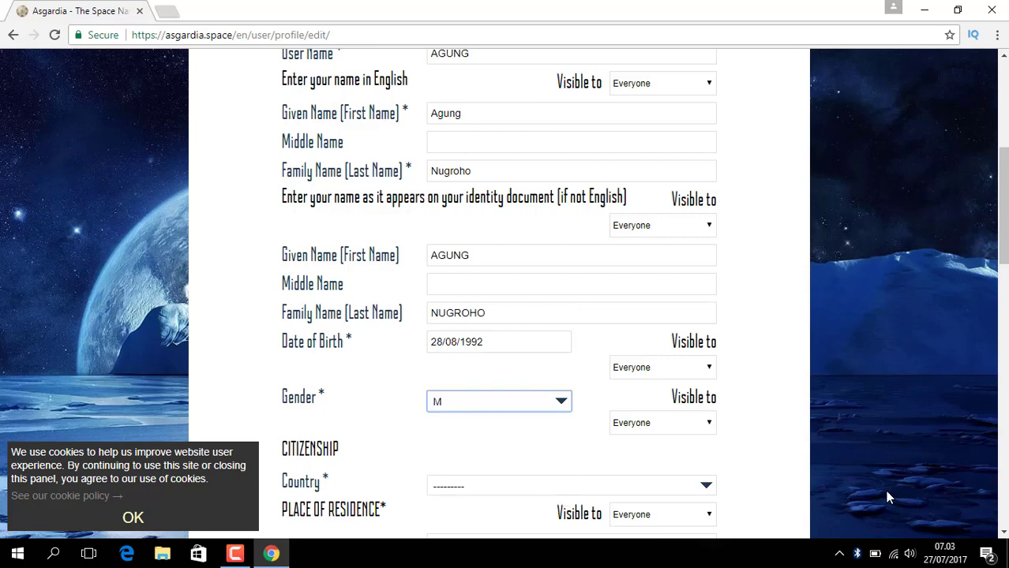
# - Choose Indonesia (ID) from the Citizenship Country list
pyautogui.scroll(-4, 505, 292)
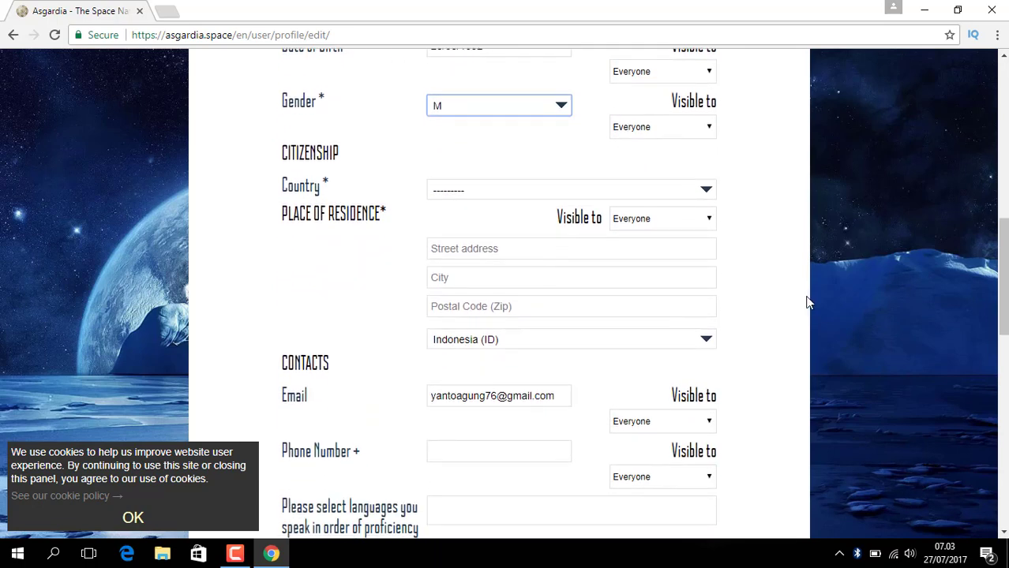
pyautogui.click(705, 194)
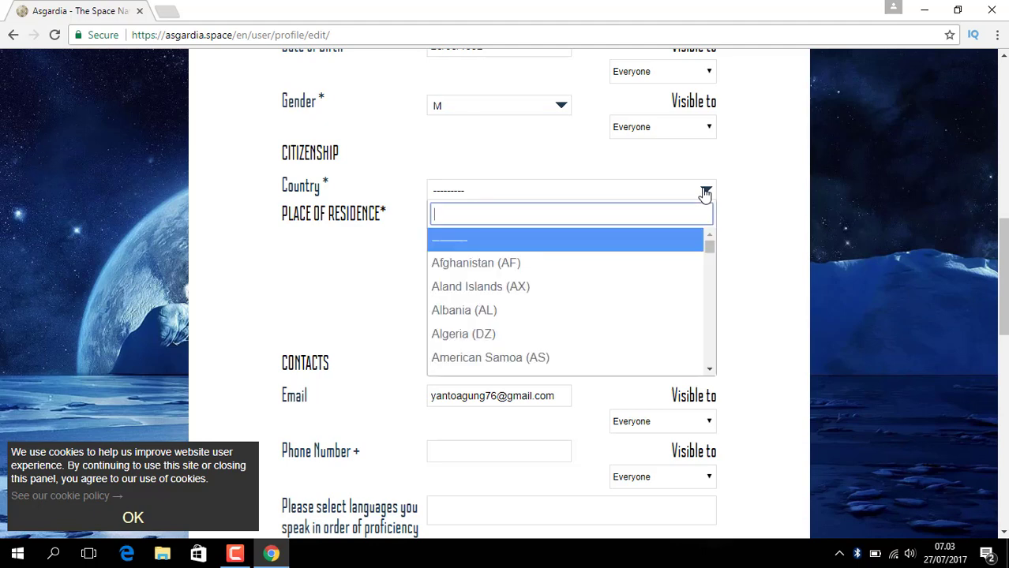
pyautogui.scroll(-2, 709, 272)
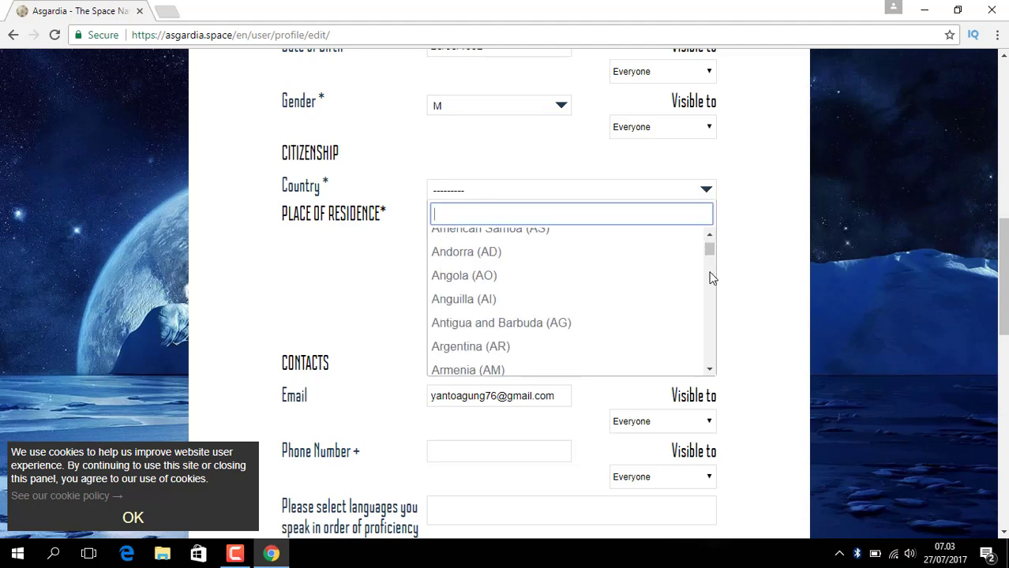
pyautogui.scroll(-5, 710, 299)
pyautogui.scroll(-12, 709, 303)
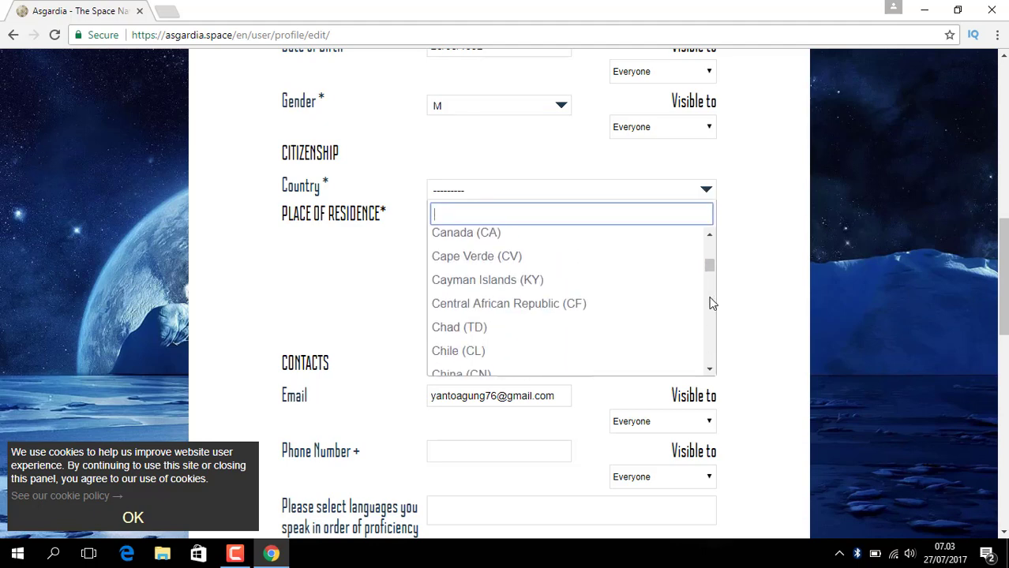
pyautogui.scroll(-2, 709, 303)
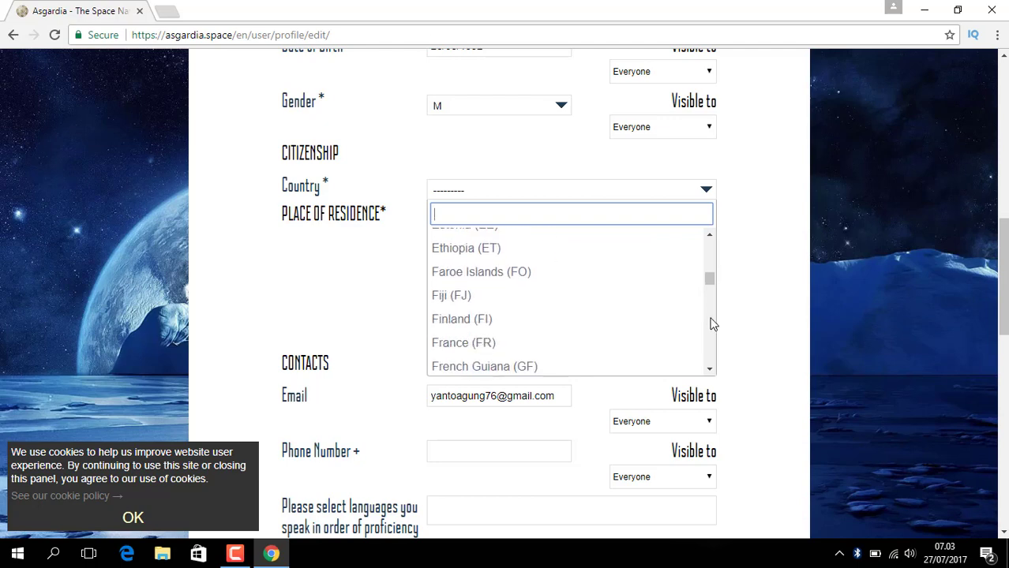
pyautogui.scroll(-2, 713, 324)
pyautogui.scroll(-4, 713, 324)
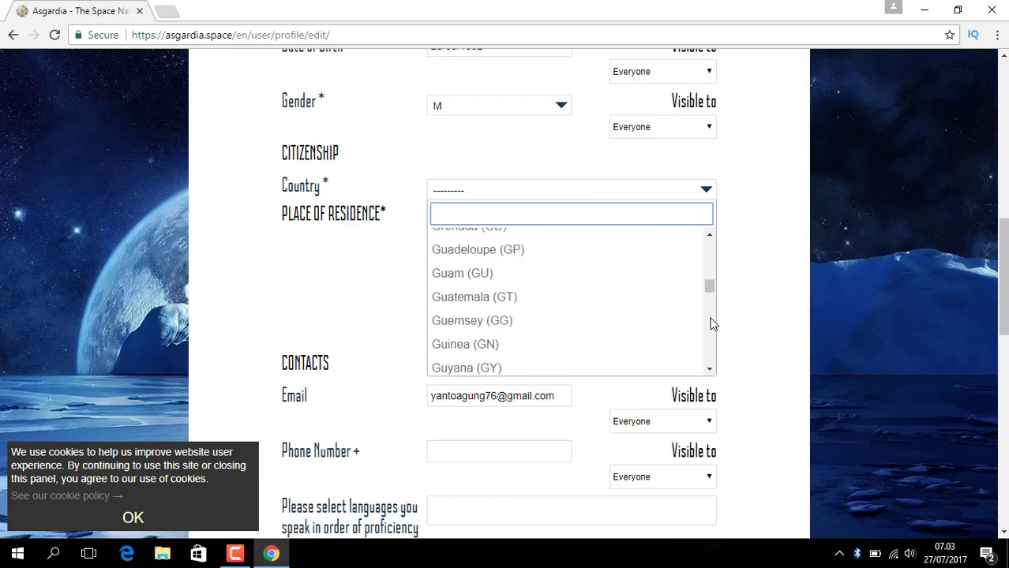
pyautogui.scroll(-2, 713, 324)
pyautogui.scroll(-3, 712, 324)
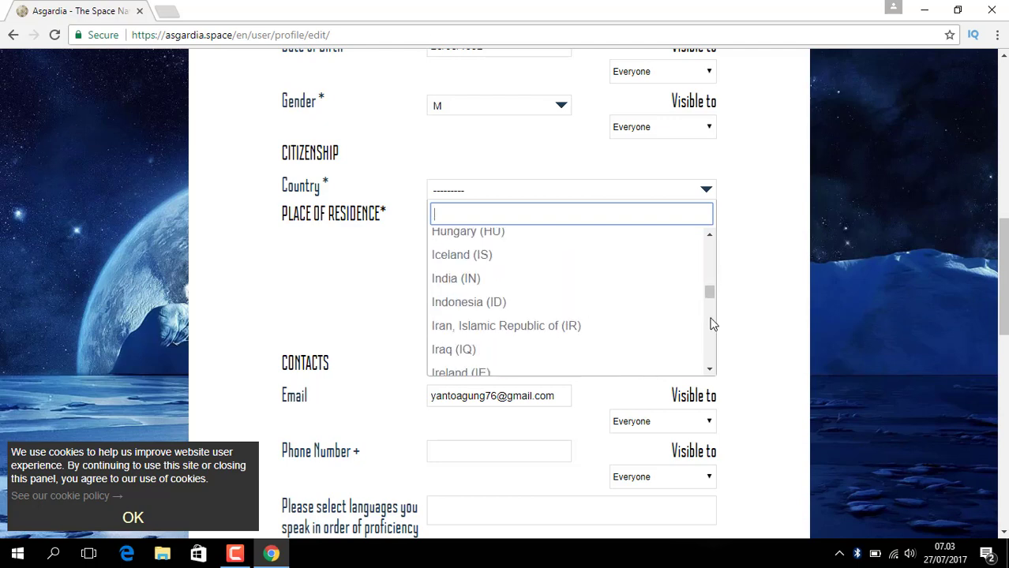
pyautogui.click(466, 306)
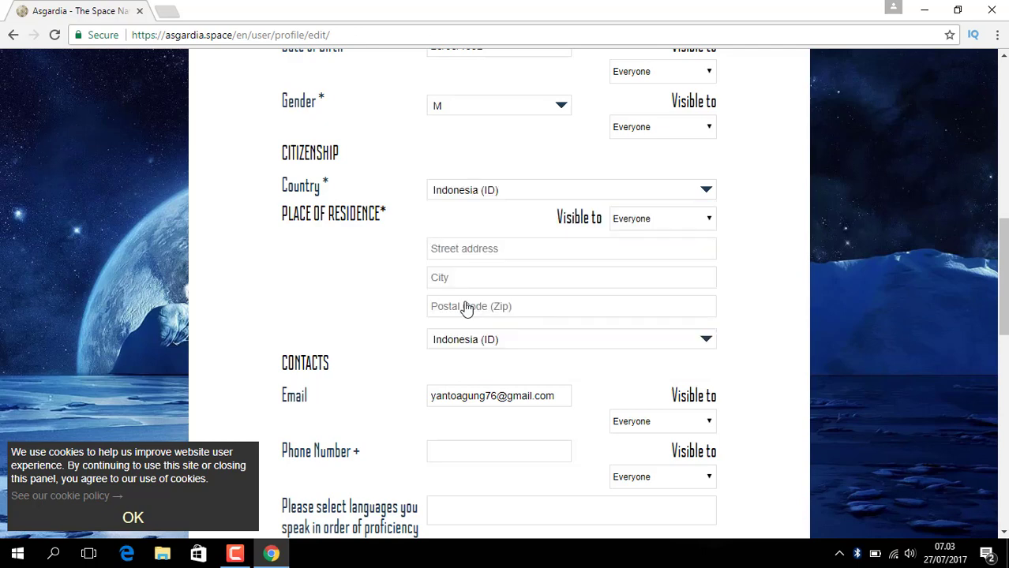
pyautogui.click(568, 250)
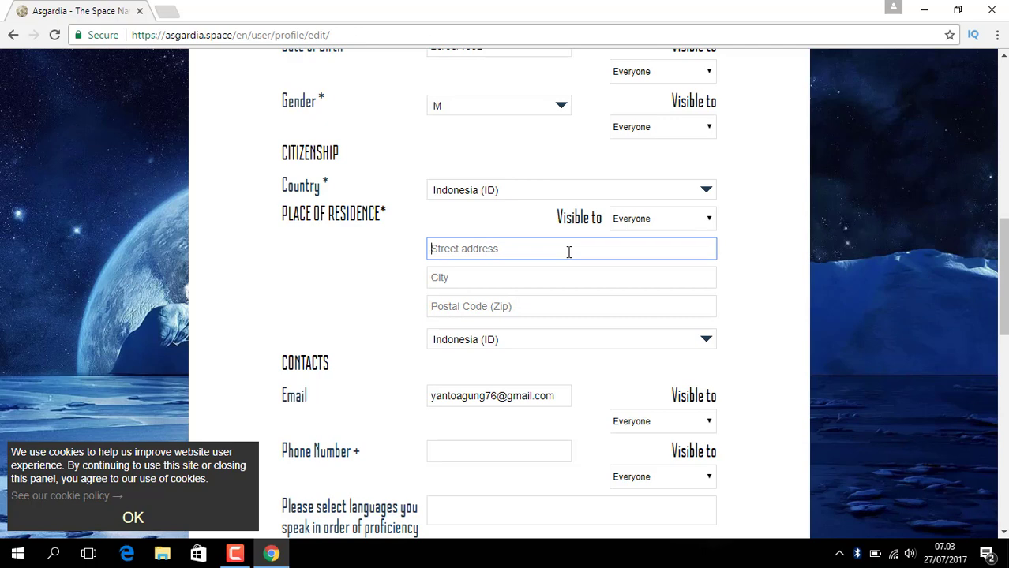
# - Enter the residence city and postal code, then the contact phone number
pyautogui.click(532, 277)
pyautogui.write('BEKASI')
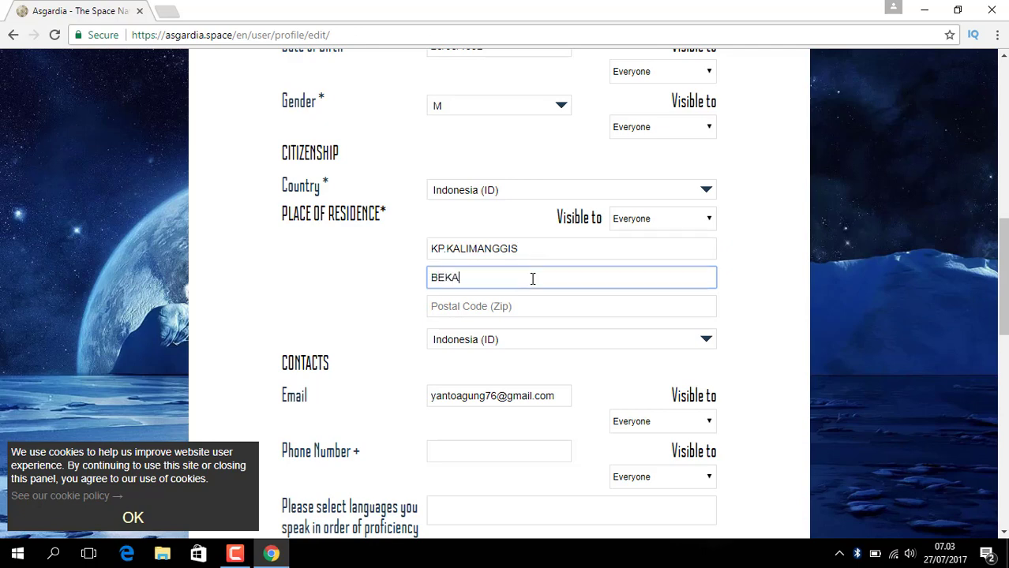
pyautogui.click(509, 306)
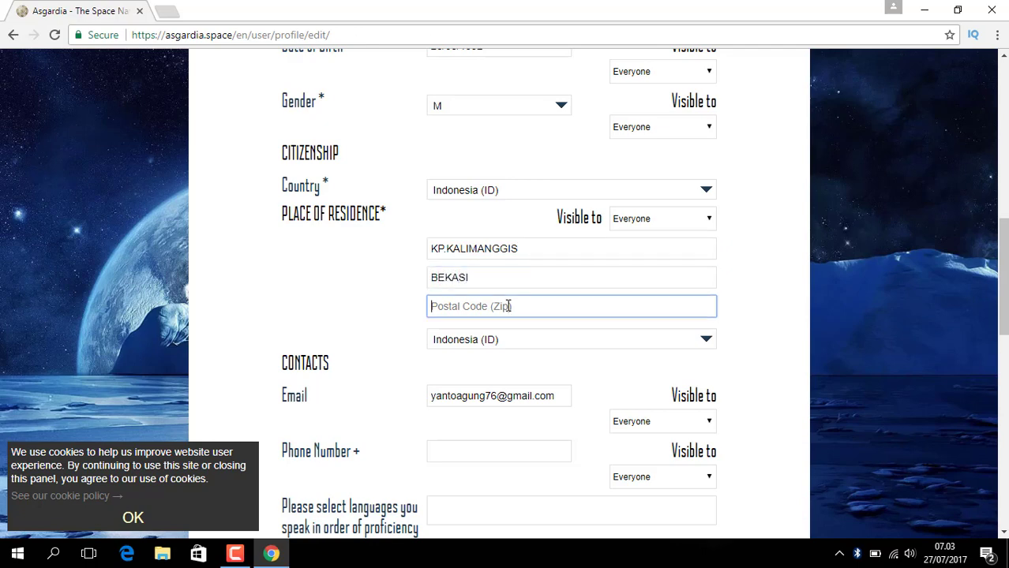
pyautogui.write('17435')
pyautogui.click(524, 446)
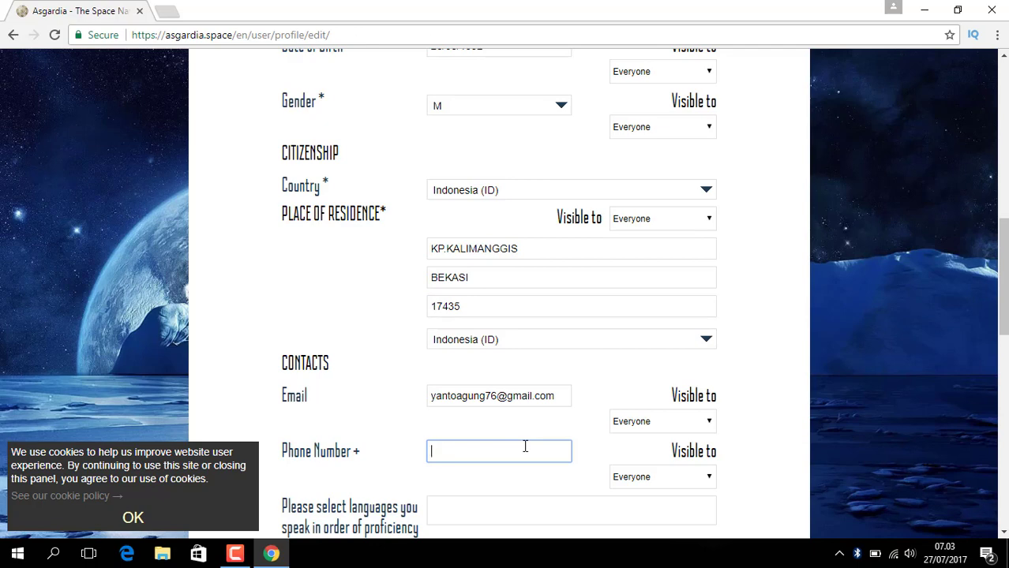
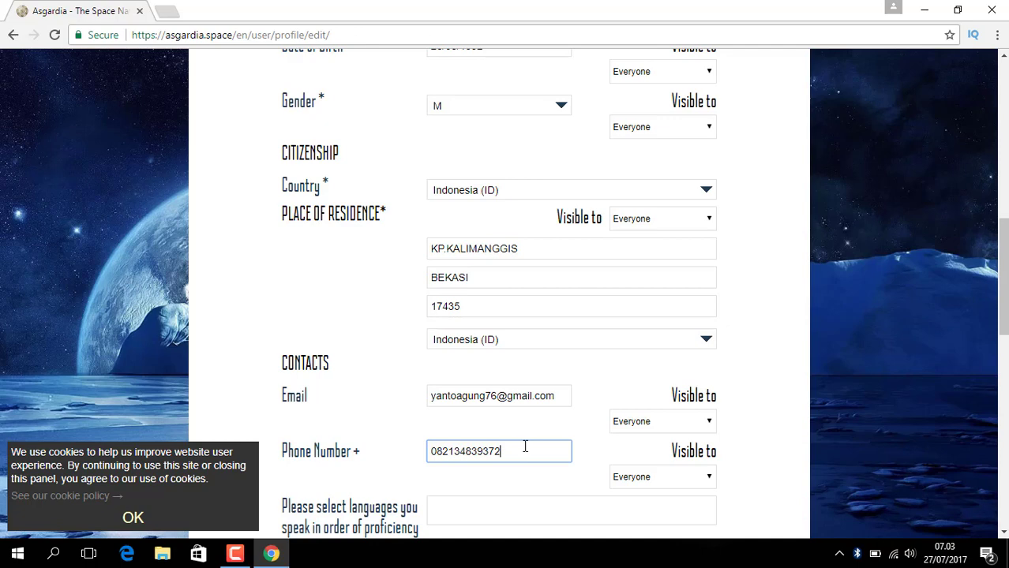
# - Search the languages box with 'I' and add English from the suggestions
pyautogui.click(1003, 534)
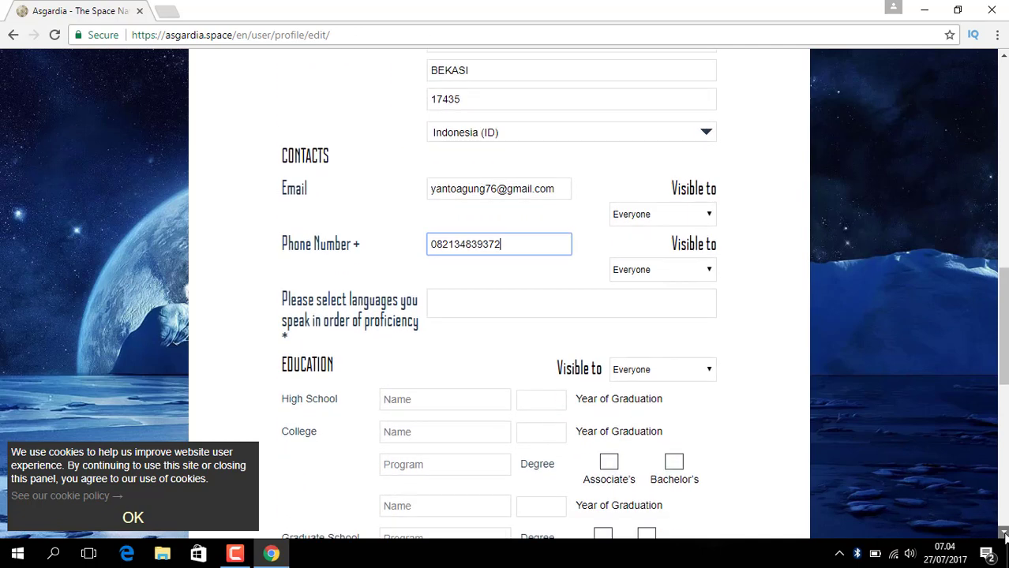
pyautogui.click(1004, 534)
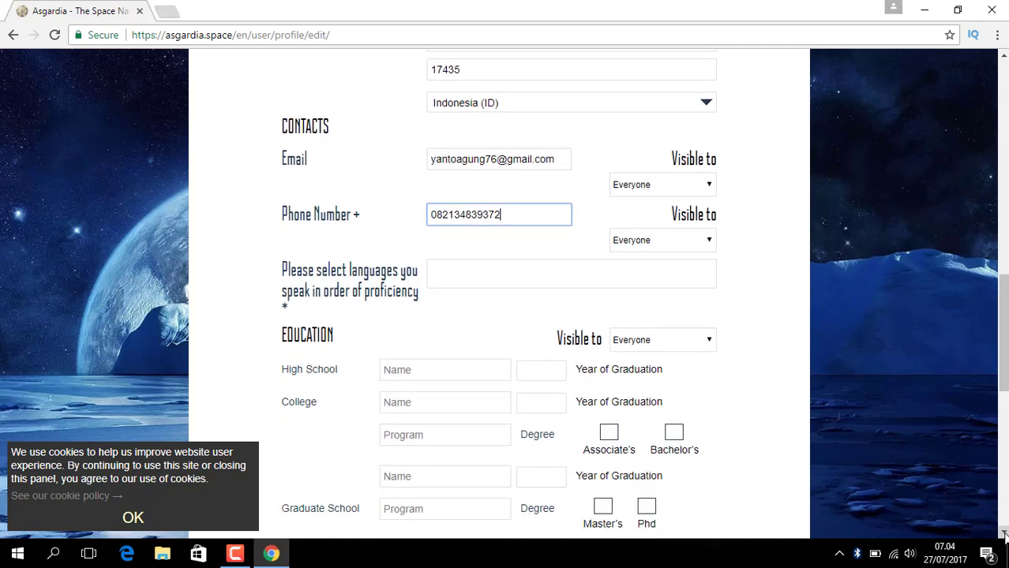
pyautogui.click(458, 266)
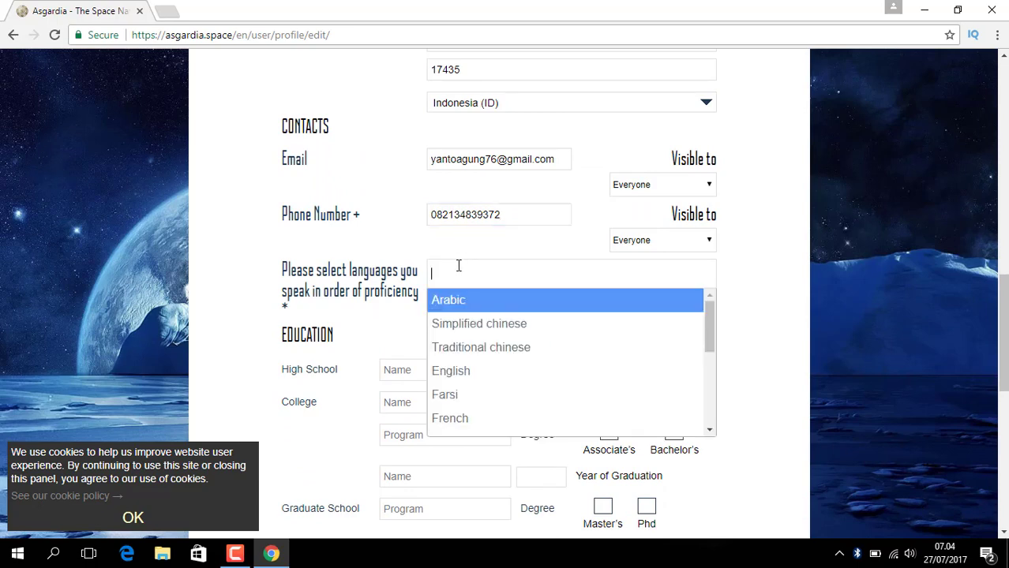
pyautogui.write('IN')
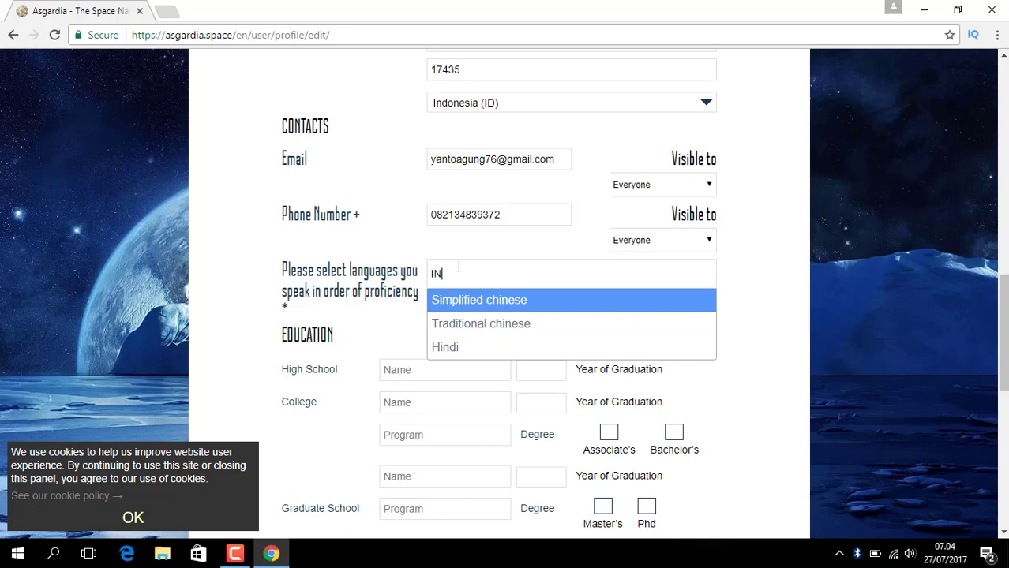
pyautogui.press('BackSpace')
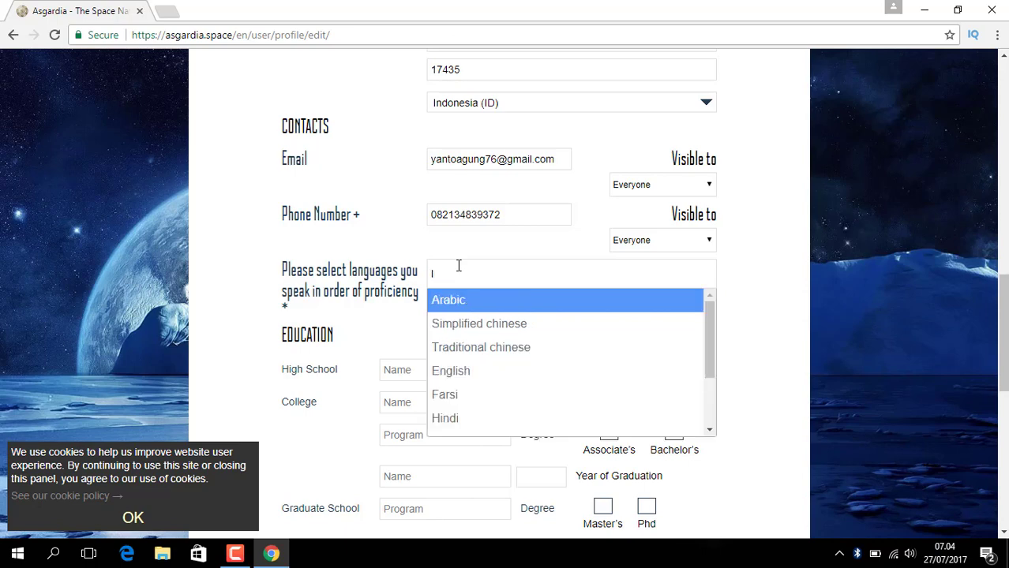
pyautogui.press('Down')
pyautogui.press('Down')
pyautogui.press('Down')
pyautogui.press('Down')
pyautogui.press('Down')
pyautogui.press('Down')
pyautogui.press('Down')
pyautogui.press('Down')
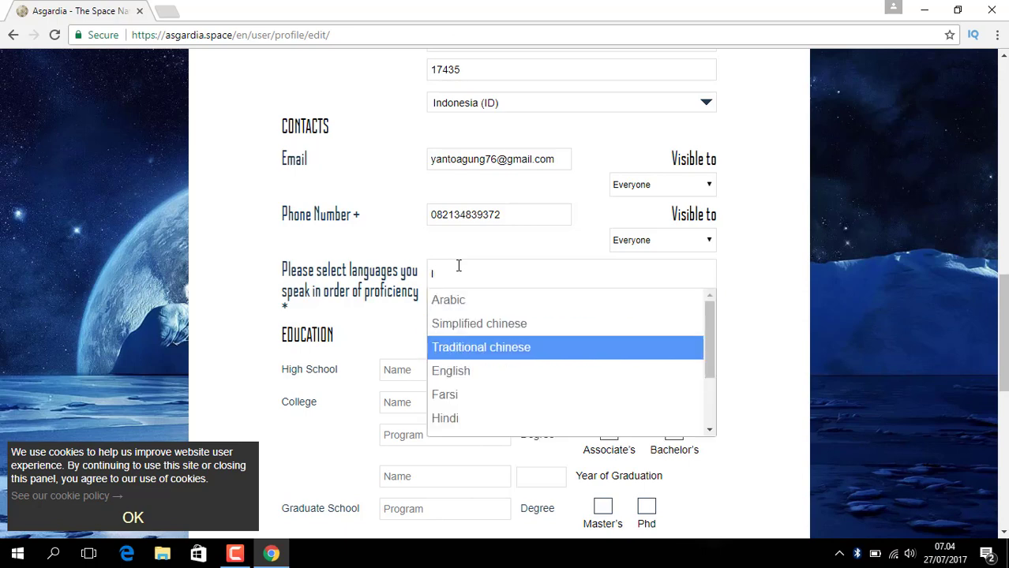
pyautogui.press('Down')
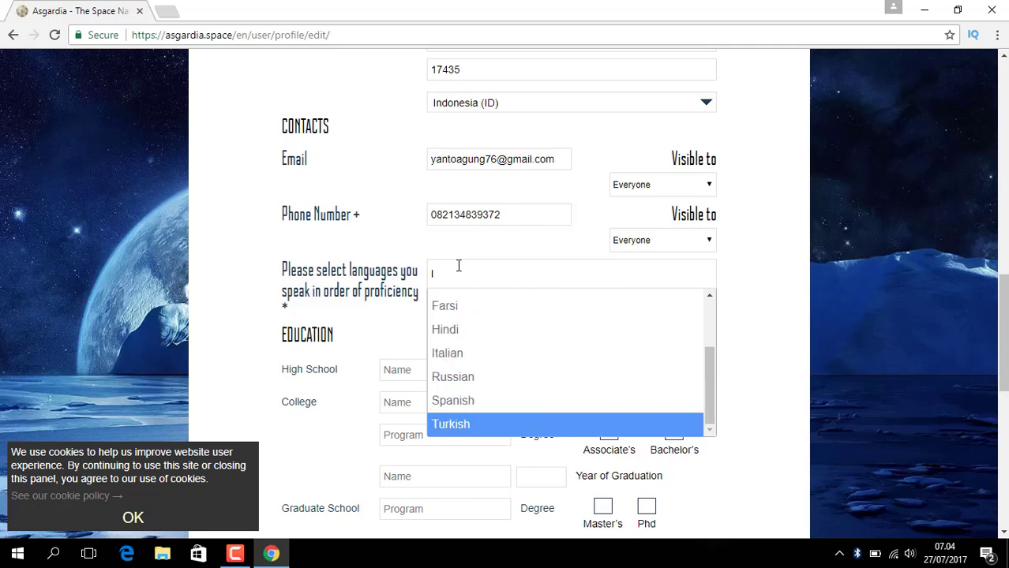
pyautogui.press('Up')
pyautogui.press('Up')
pyautogui.press('Up')
pyautogui.press('Up')
pyautogui.press('Up')
pyautogui.press('Up')
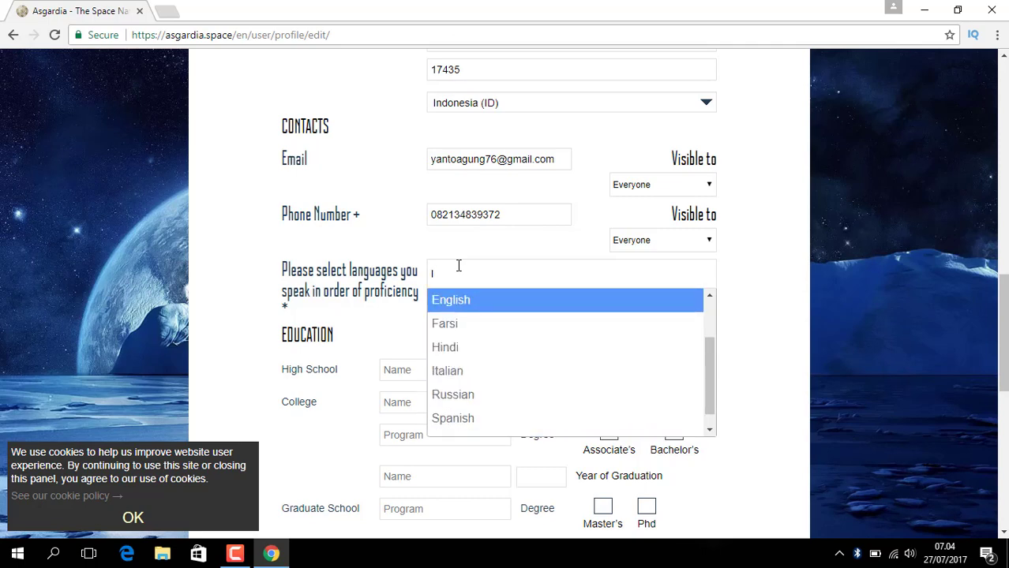
pyautogui.press('Return')
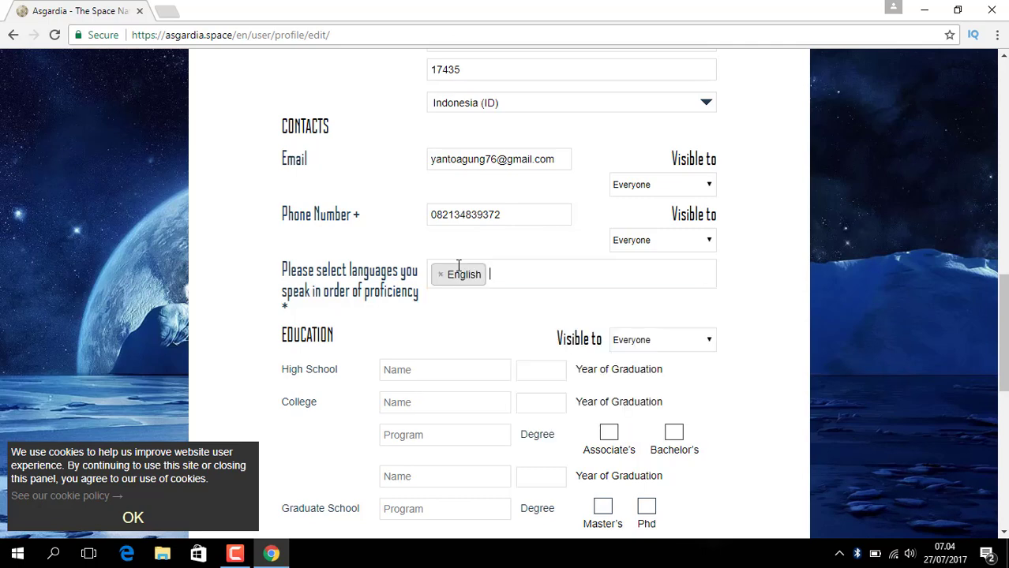
# - Enter high school SMAN 7 BEKASI with graduation year 2010
pyautogui.click(426, 376)
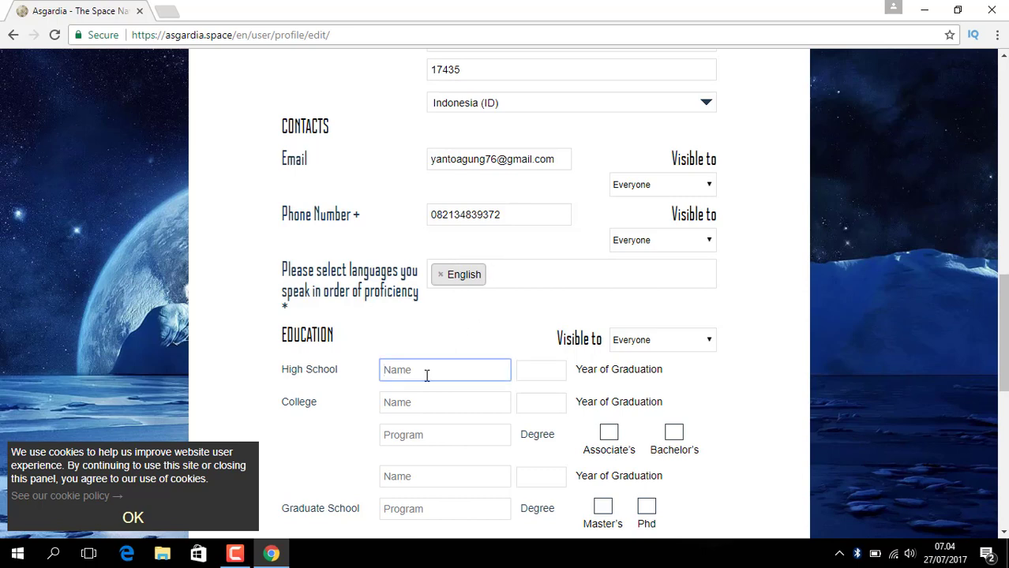
pyautogui.write('SMAU')
pyautogui.press('BackSpace')
pyautogui.write('N 7 BEKASI')
pyautogui.click(531, 373)
pyautogui.write('2')
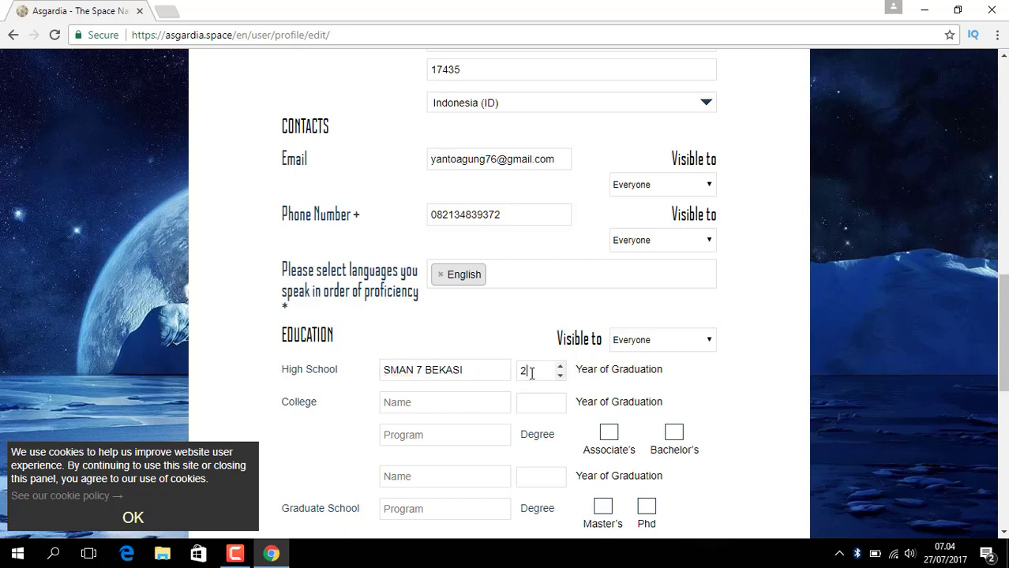
pyautogui.write('010')
# - Enter college POLITEKNIK TUGU JAKARTA, 2015, program MANAJEMEN INFORMATIKA, Associate's degree
pyautogui.click(478, 399)
pyautogui.write('P')
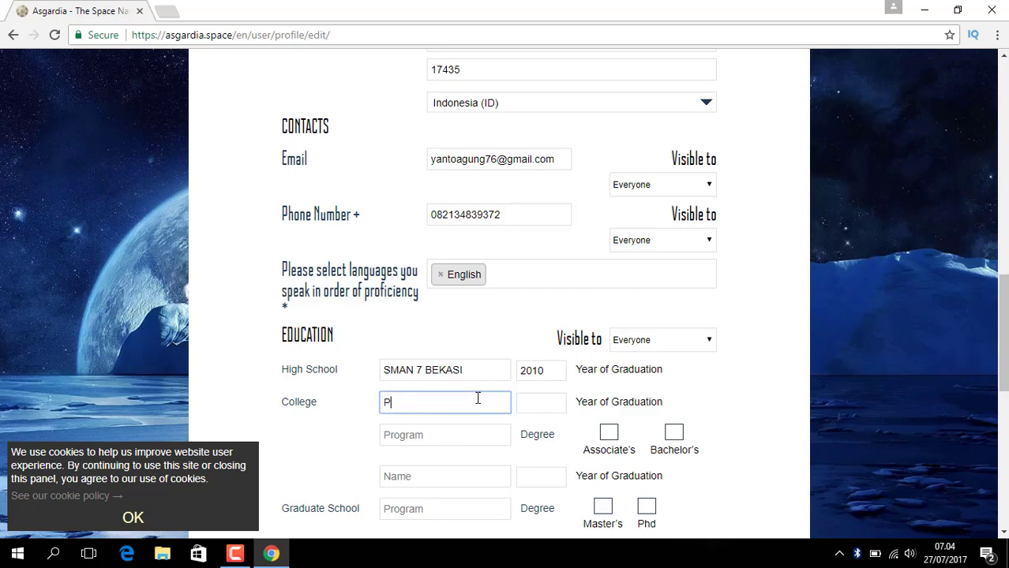
pyautogui.write('OLITEKNIK TUGU')
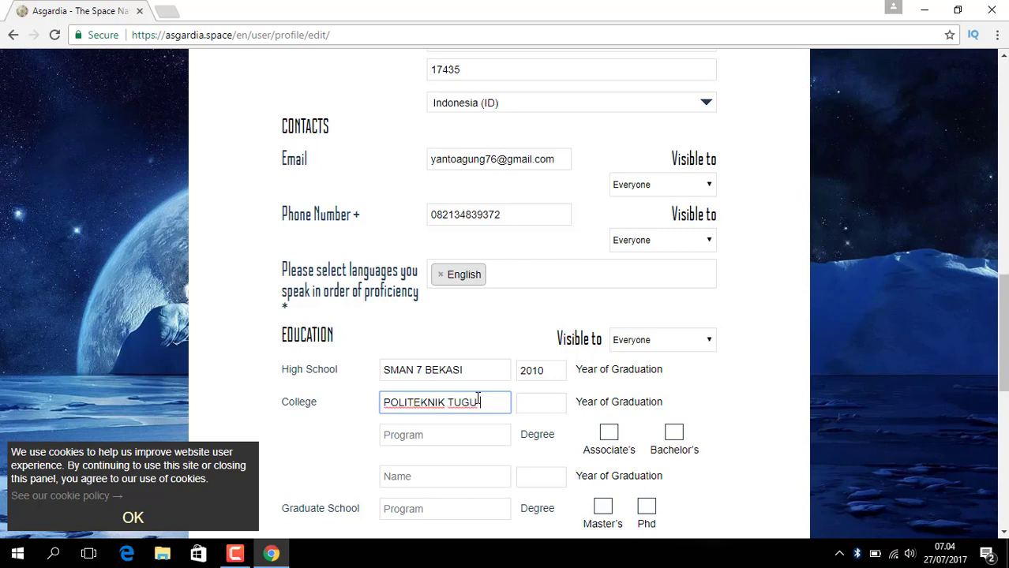
pyautogui.write(' JAKARTA')
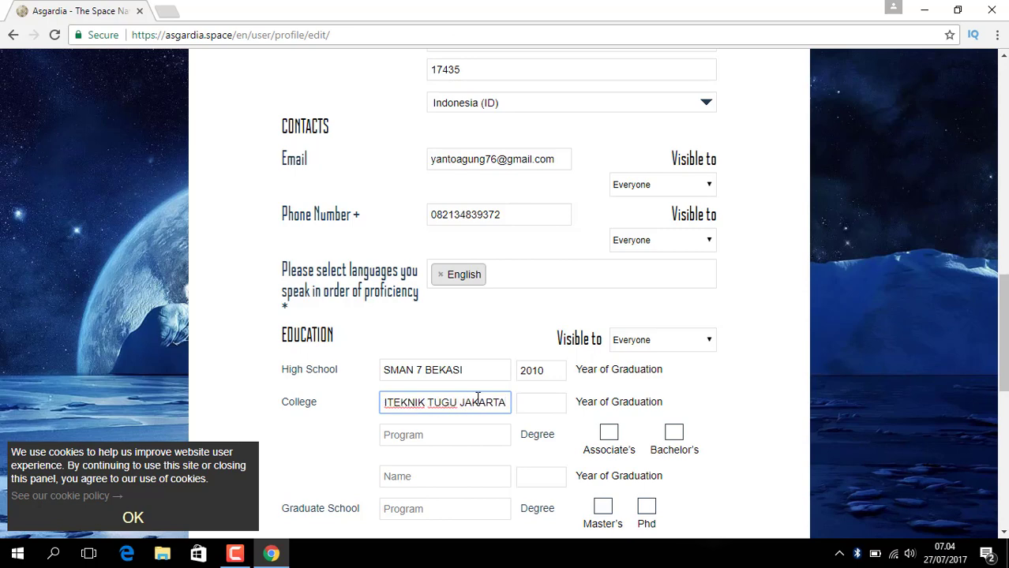
pyautogui.click(535, 408)
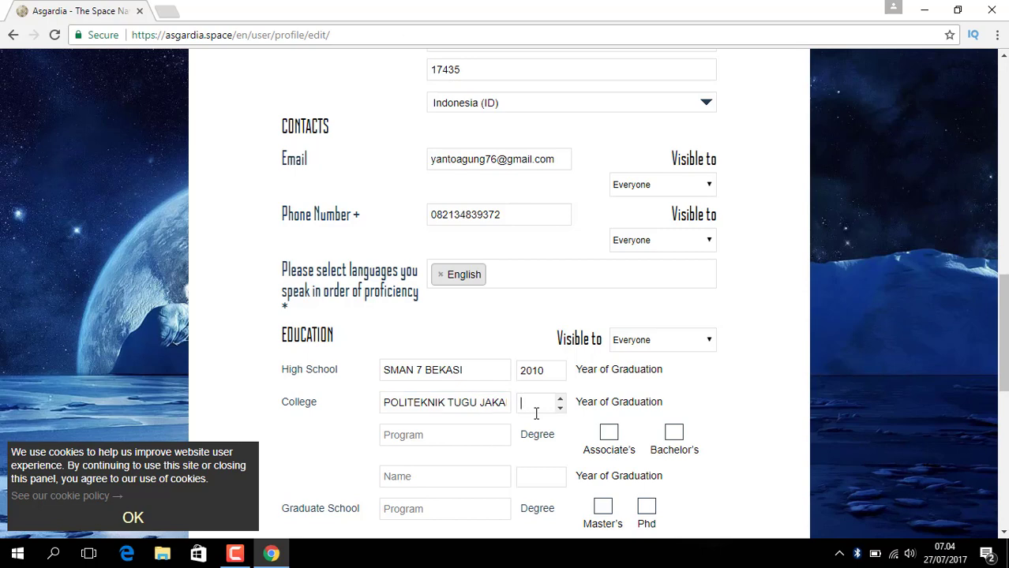
pyautogui.write('2015')
pyautogui.click(487, 432)
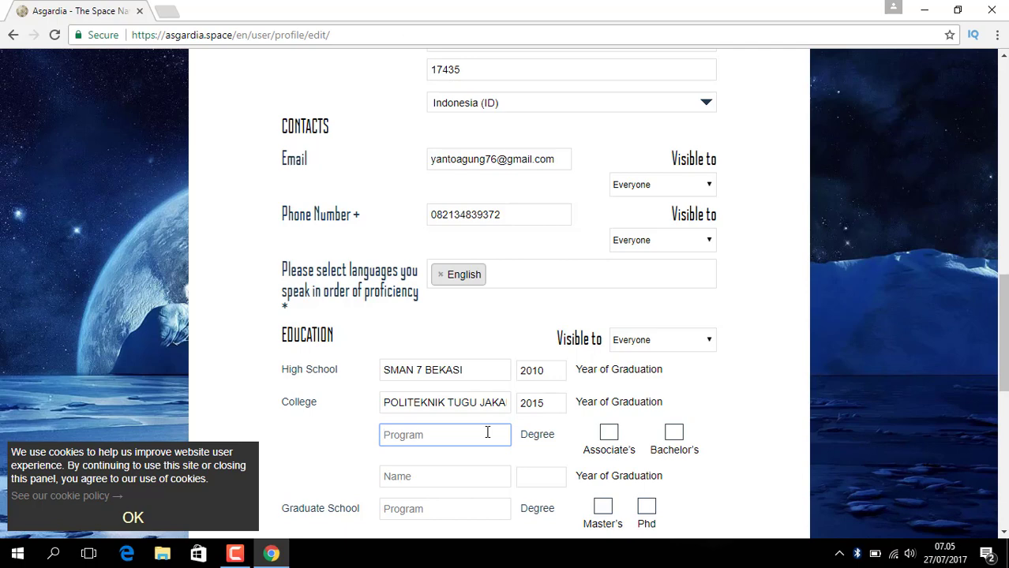
pyautogui.write('MANAJEMEN INFORMA')
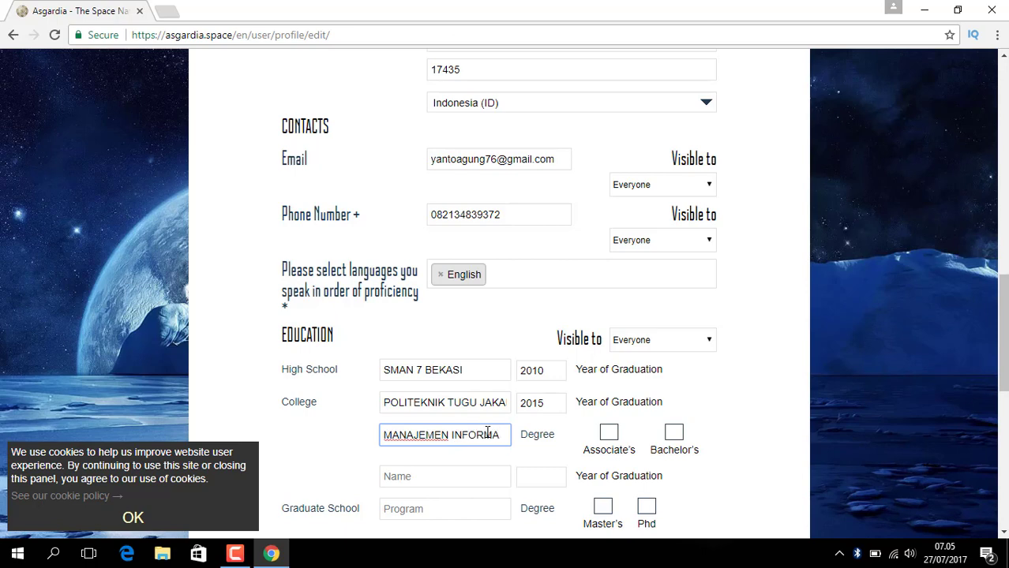
pyautogui.write('TIKA')
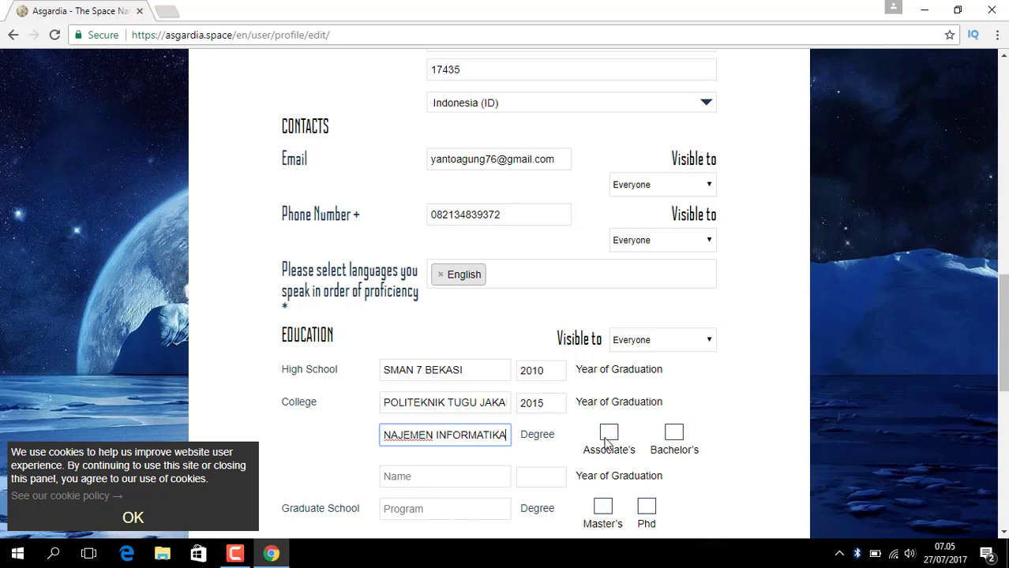
pyautogui.click(606, 439)
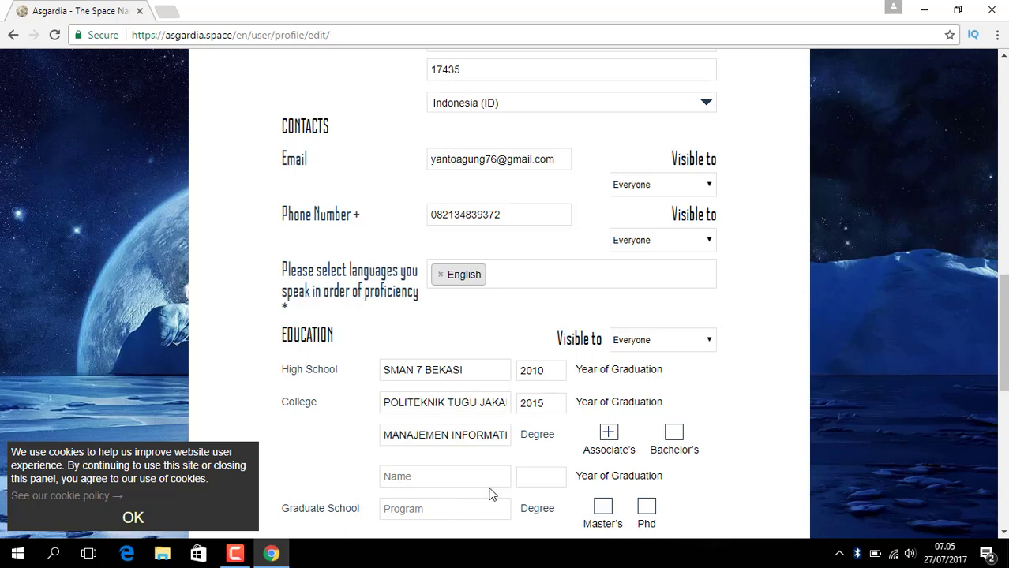
pyautogui.click(450, 477)
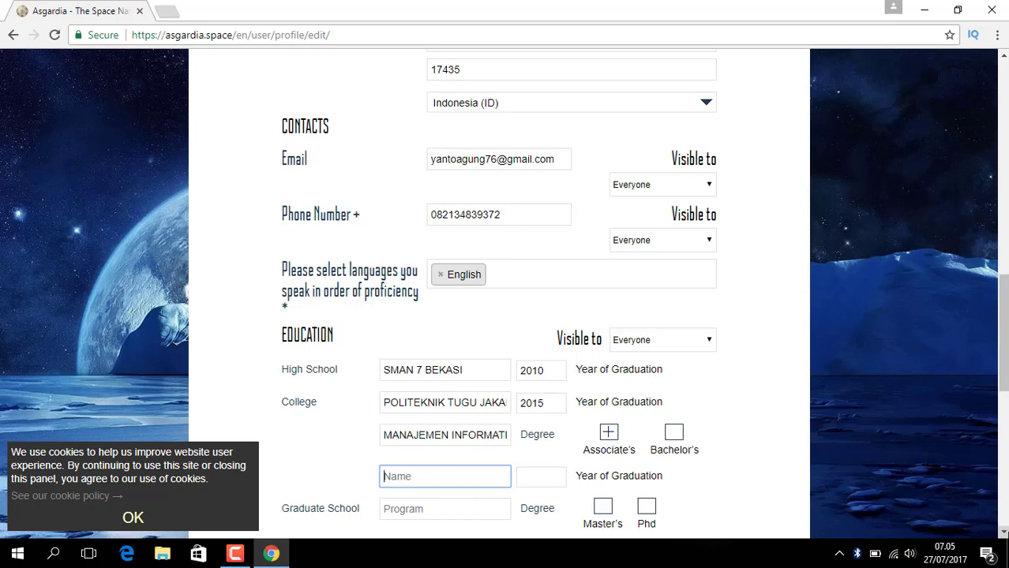
# - Submit the profile form; it returns a 'user name already exists' error
pyautogui.scroll(-3, 505, 292)
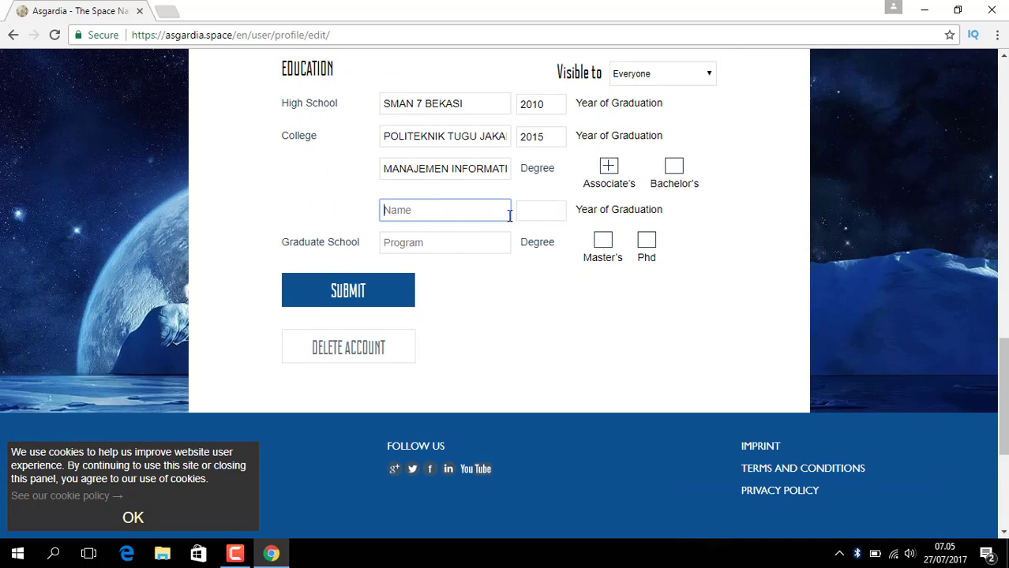
pyautogui.click(404, 294)
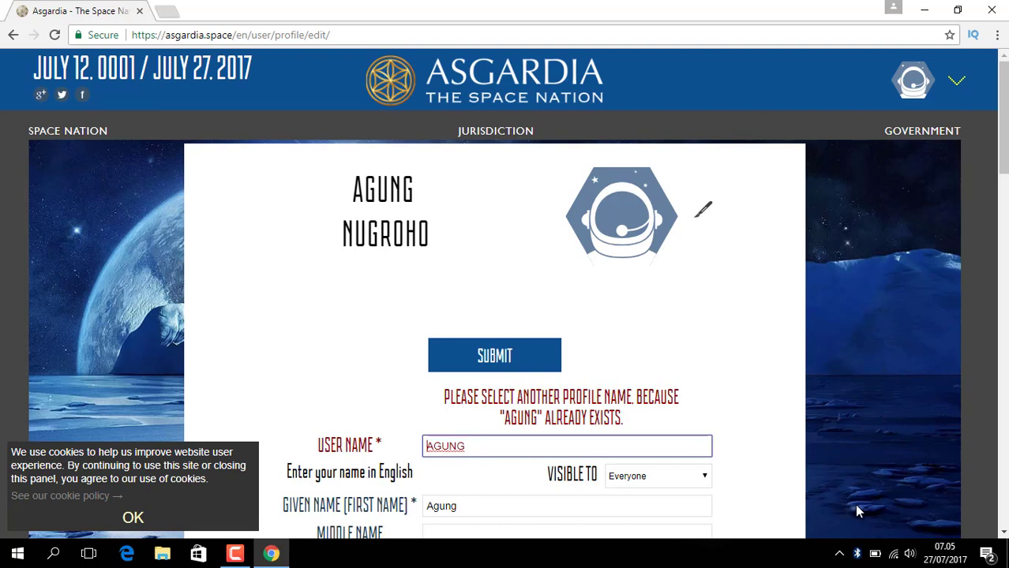
# - Append the family name to the existing User Name and resubmit the profile for a citizen ID
pyautogui.click(480, 446)
pyautogui.click(468, 364)
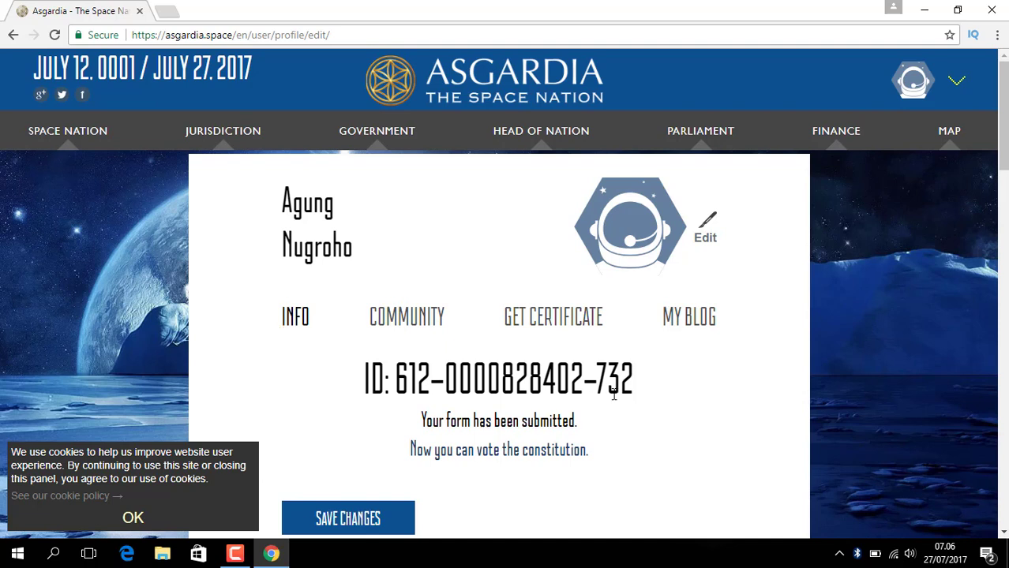
pyautogui.press('pagedown')
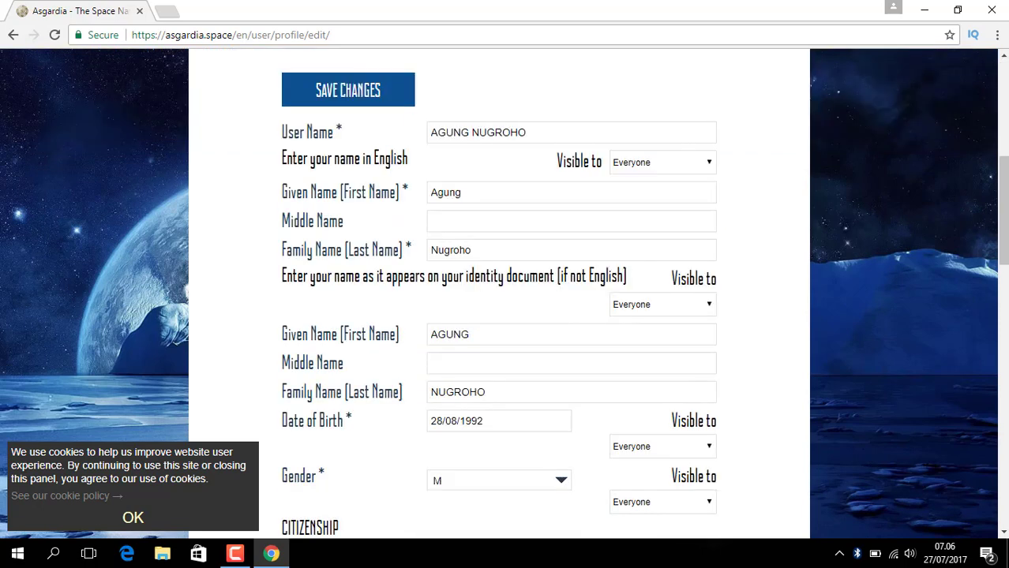
pyautogui.press('pageup')
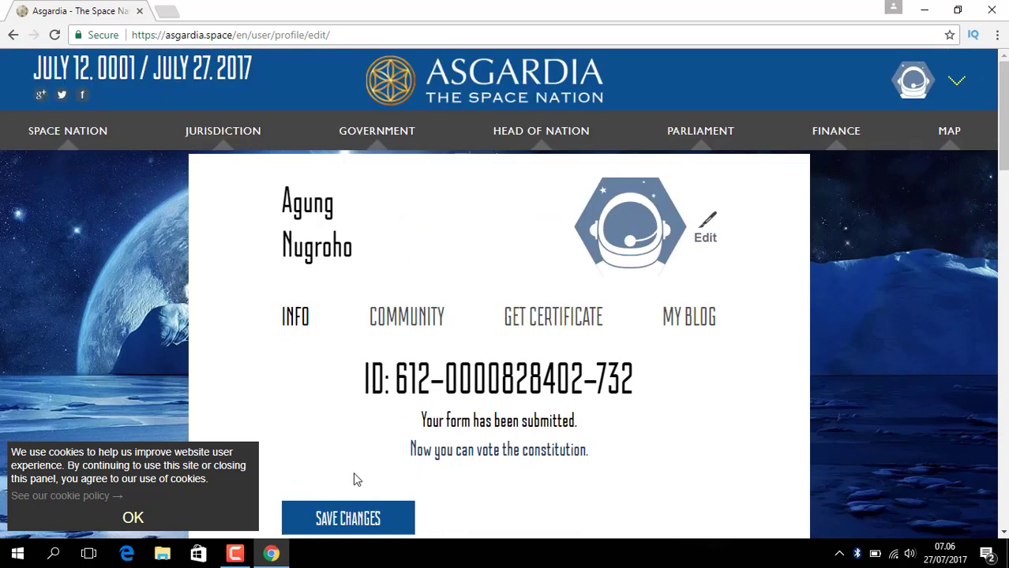
pyautogui.click(344, 527)
pyautogui.click(344, 527)
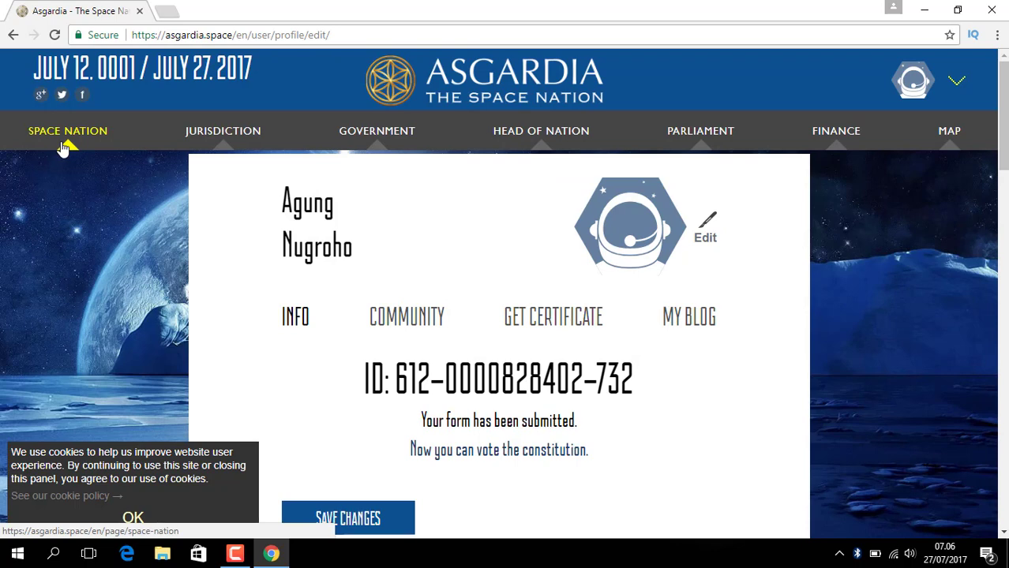
pyautogui.moveTo(63, 148)
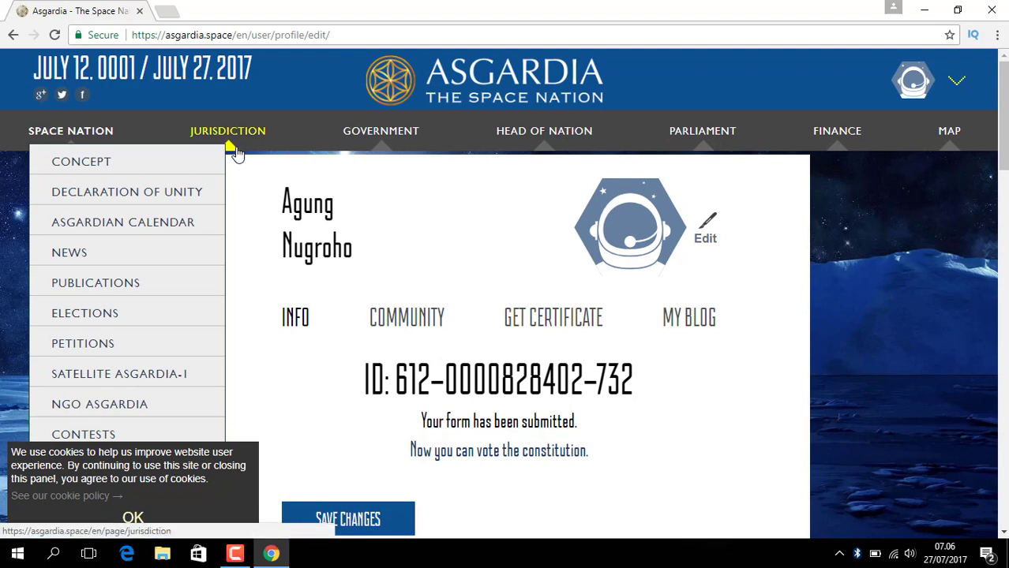
pyautogui.moveTo(238, 153)
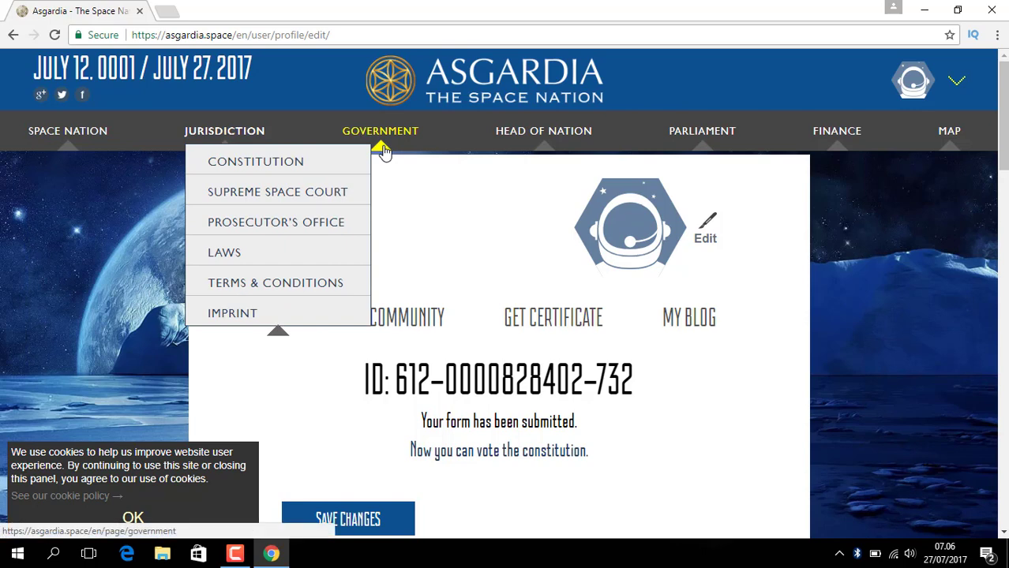
pyautogui.moveTo(385, 151)
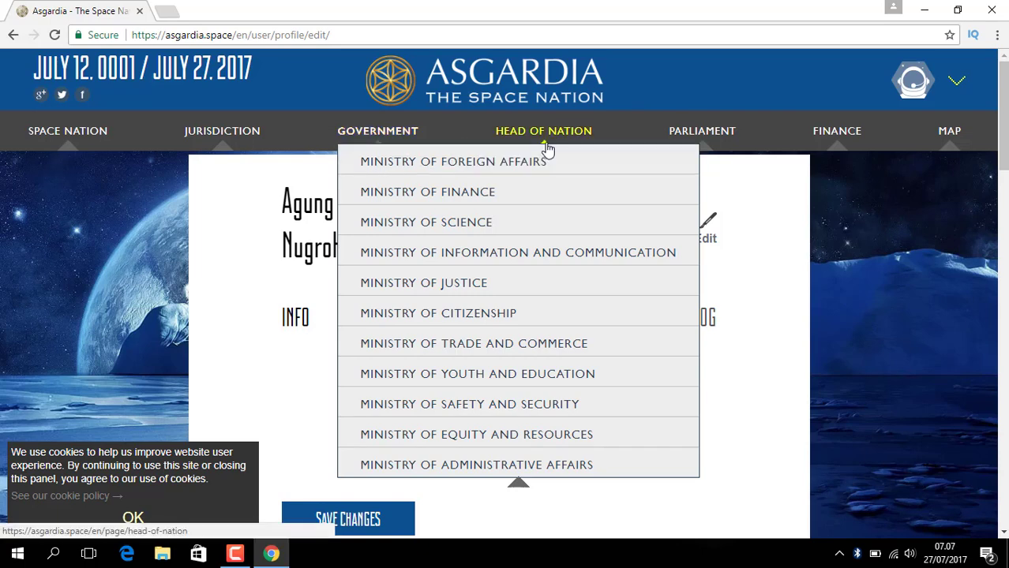
pyautogui.moveTo(547, 150)
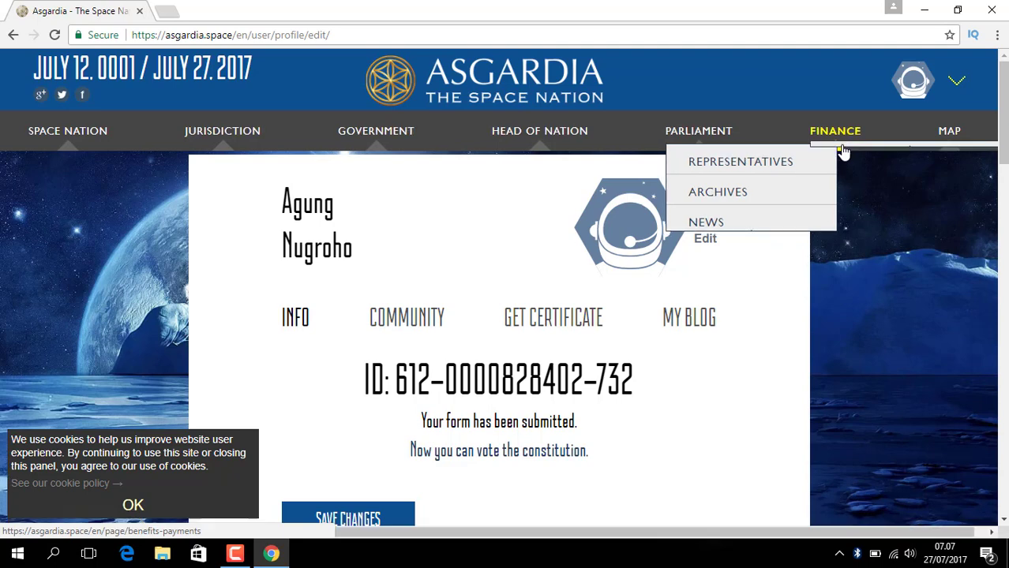
pyautogui.moveTo(843, 150)
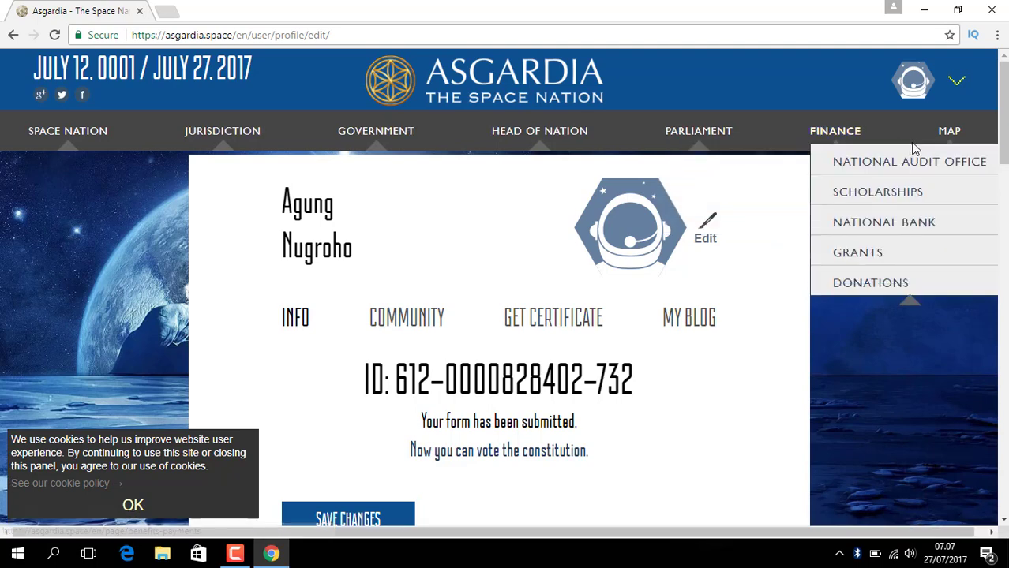